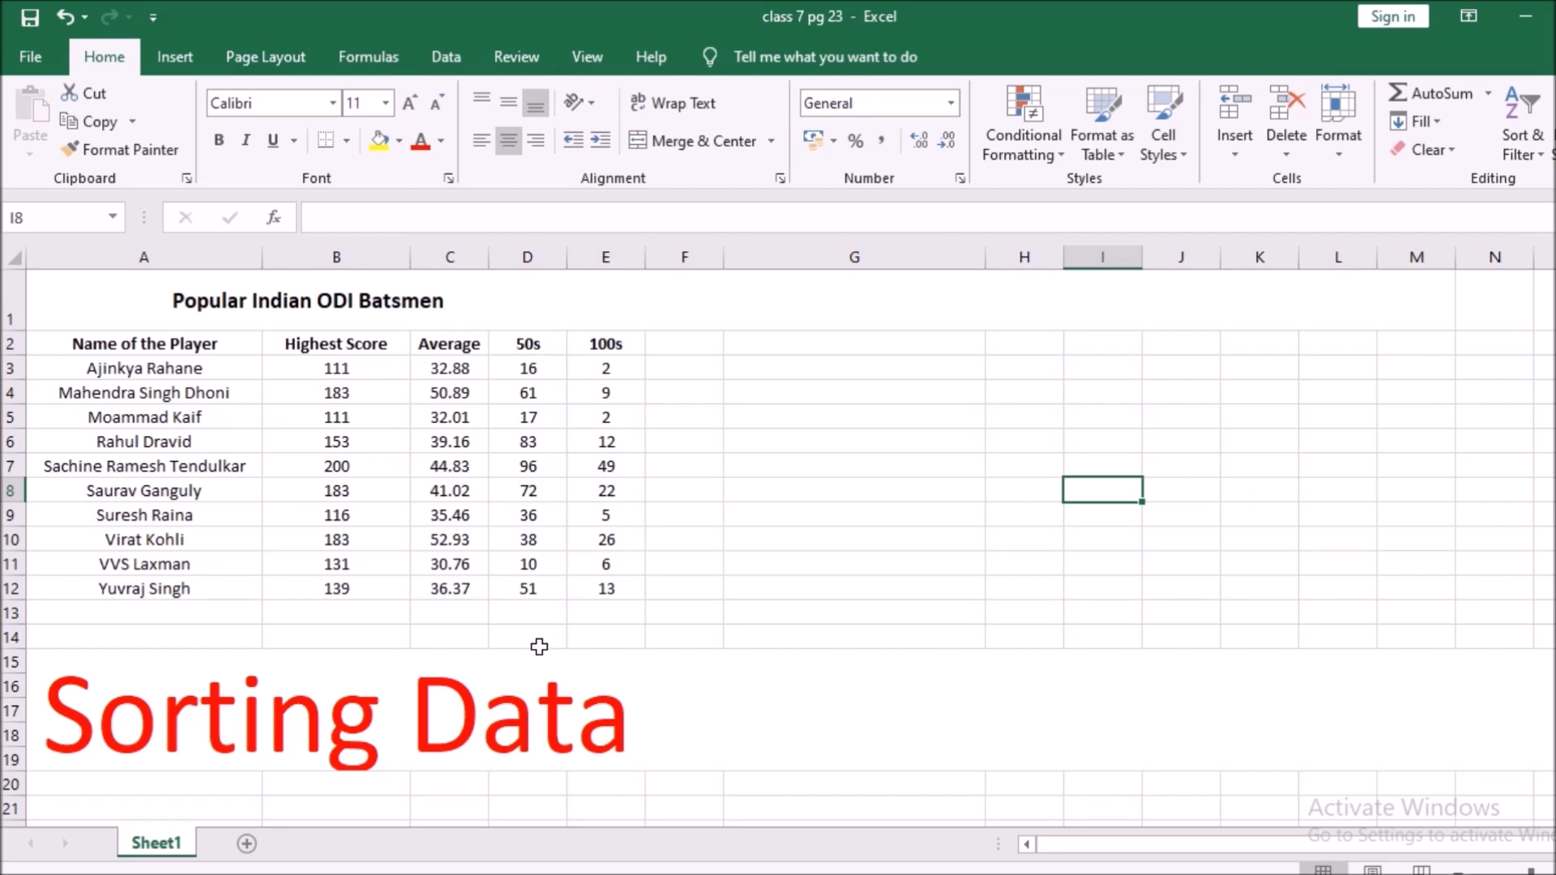
# Examine the batsmen table in A2:E12, from the header row through the last player's record
pyautogui.click(71, 353)
pyautogui.moveTo(71, 354); pyautogui.dragTo(629, 598)
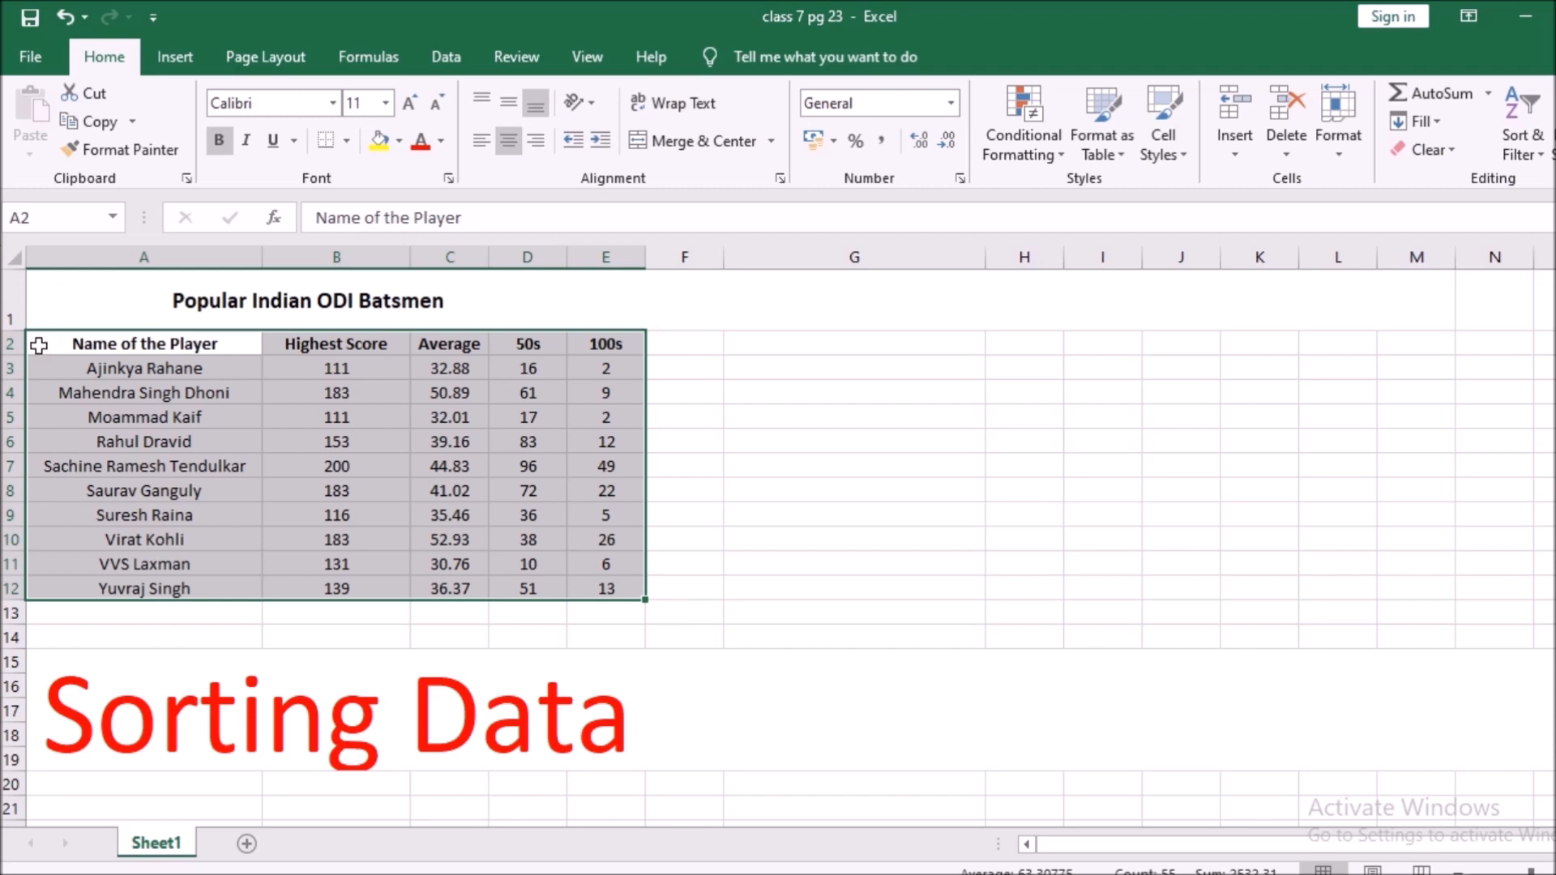
pyautogui.moveTo(57, 354); pyautogui.dragTo(600, 594)
pyautogui.click(288, 460)
pyautogui.moveTo(59, 337); pyautogui.dragTo(587, 583)
pyautogui.click(132, 440)
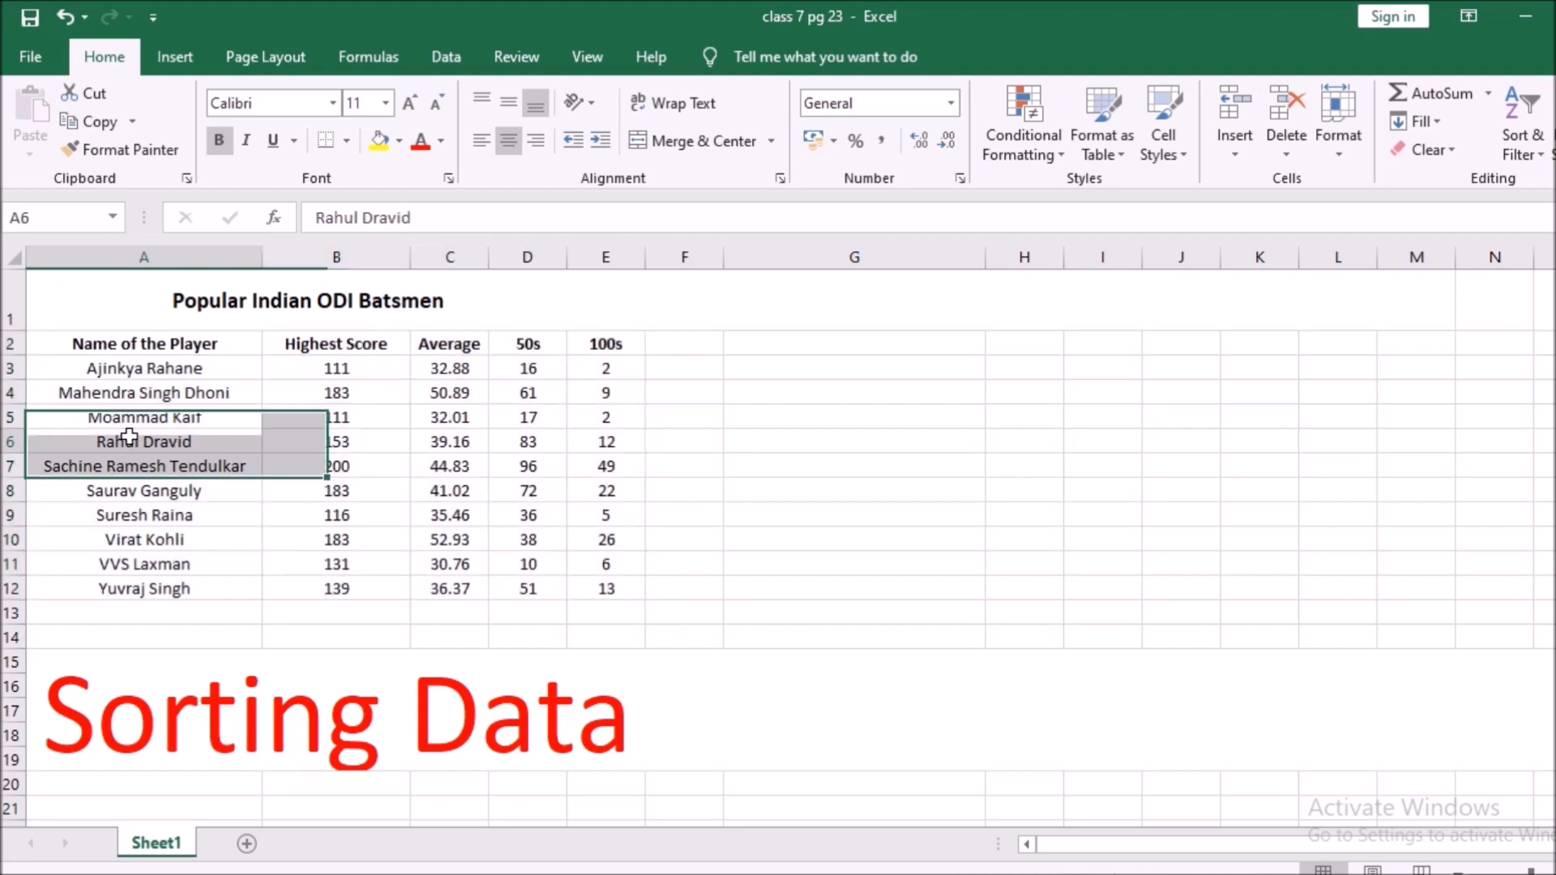
pyautogui.moveTo(39, 343); pyautogui.dragTo(577, 597)
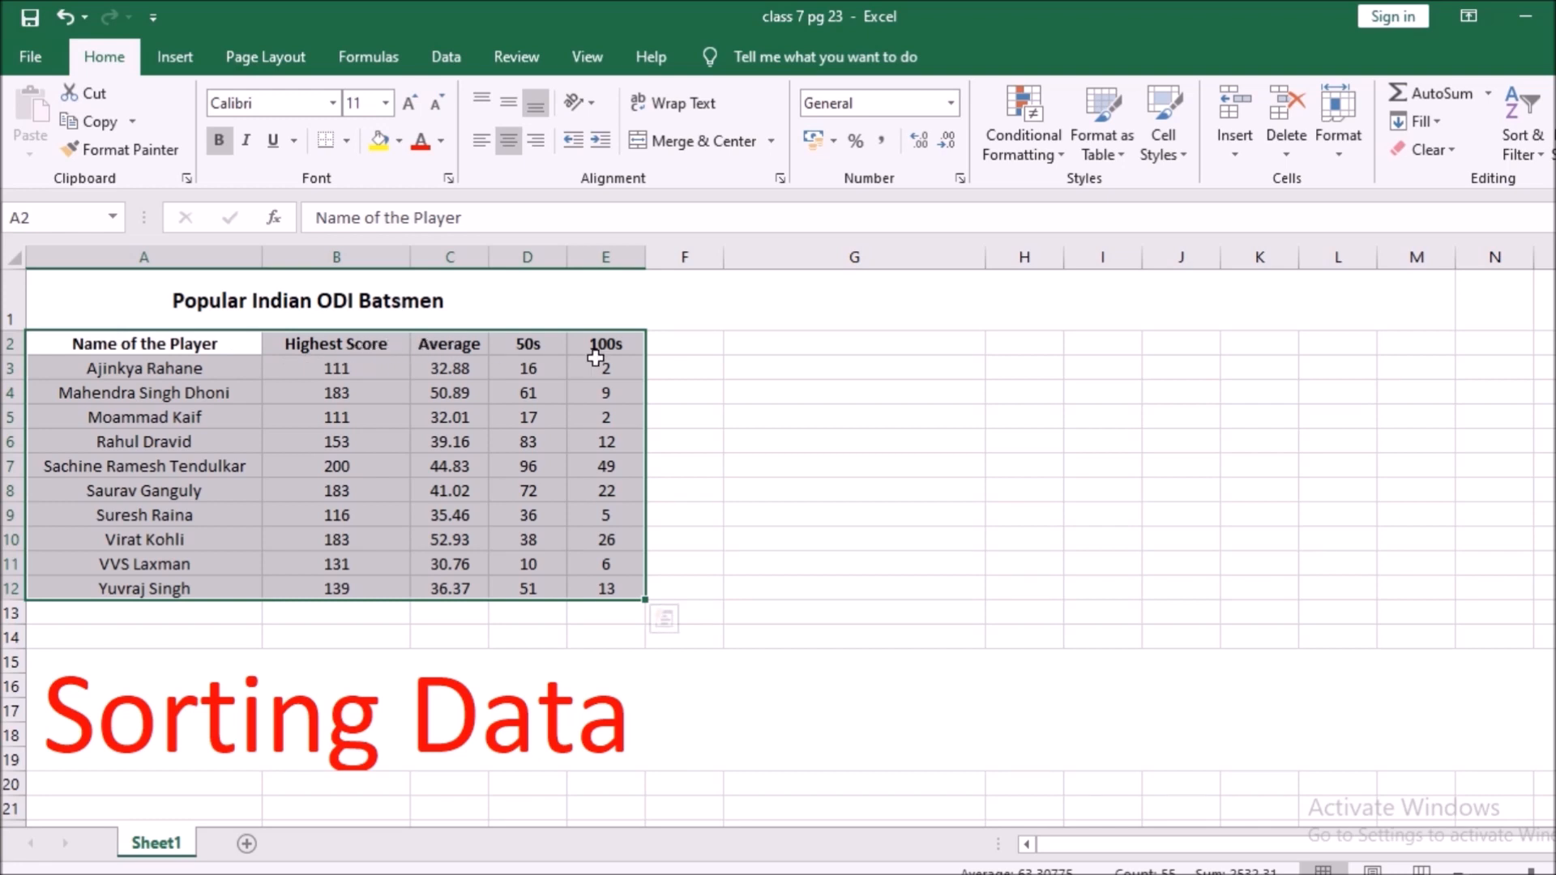
pyautogui.click(130, 390)
pyautogui.click(130, 391)
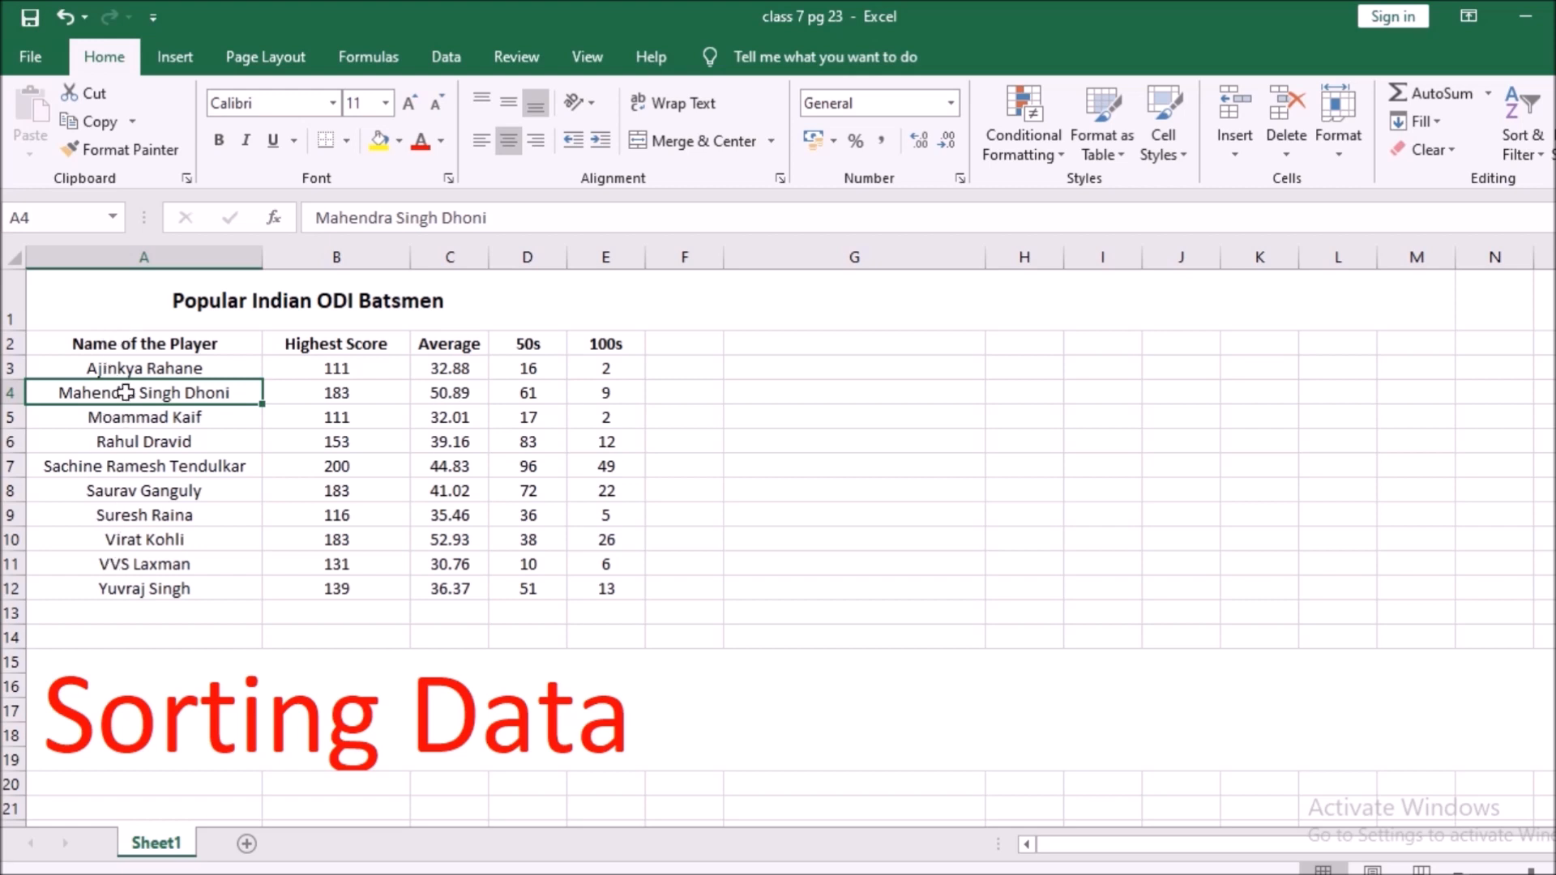
pyautogui.click(100, 344)
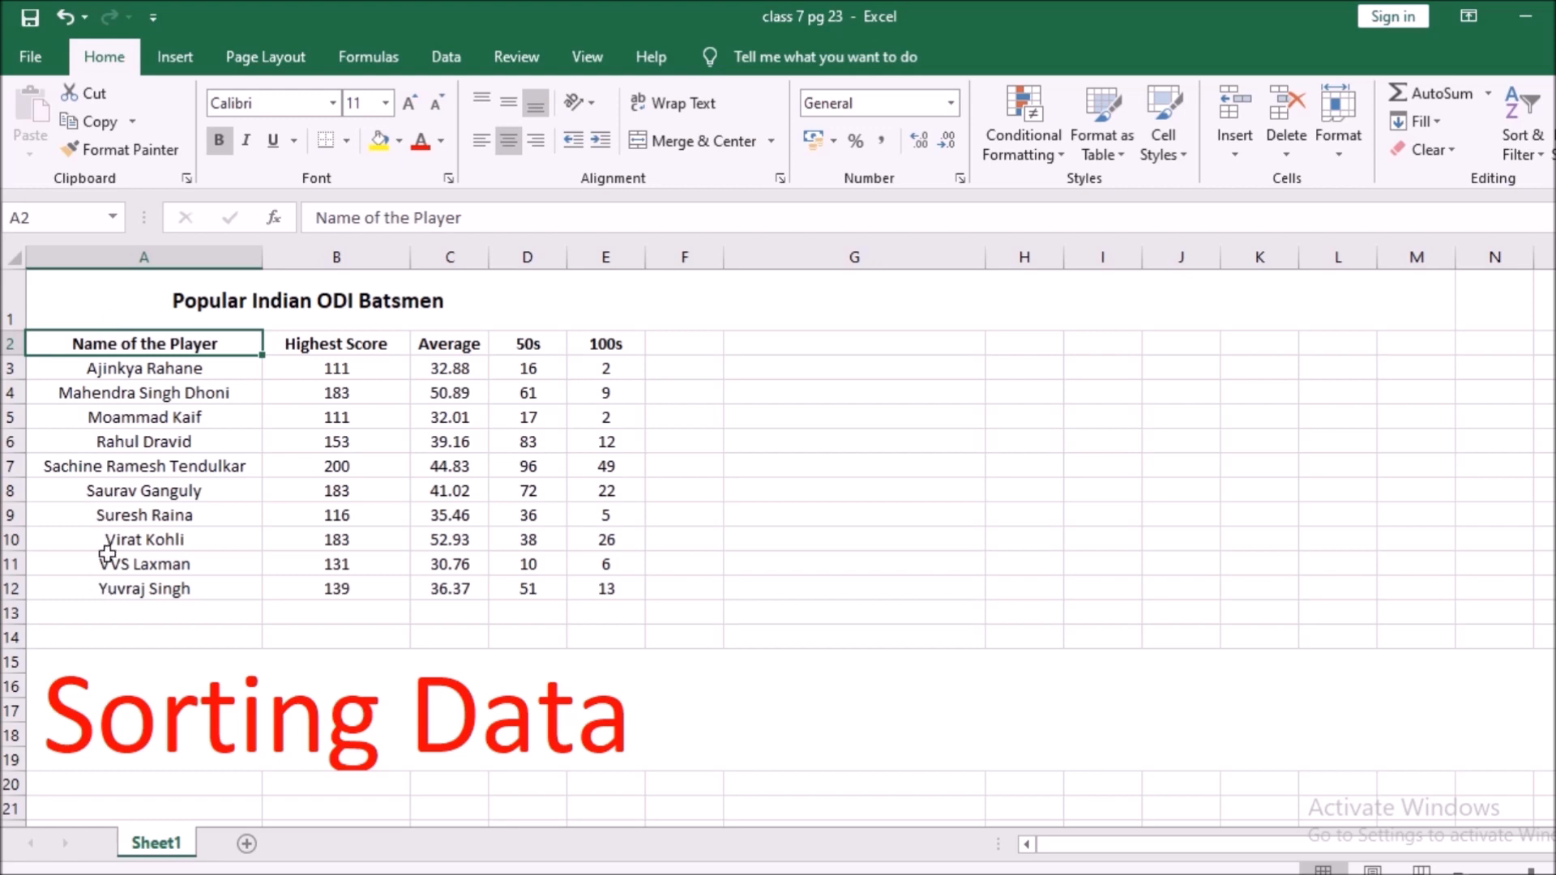
# Examine how the batsmen table is organised into rows and columns, including the range A2:C12
pyautogui.click(12, 370)
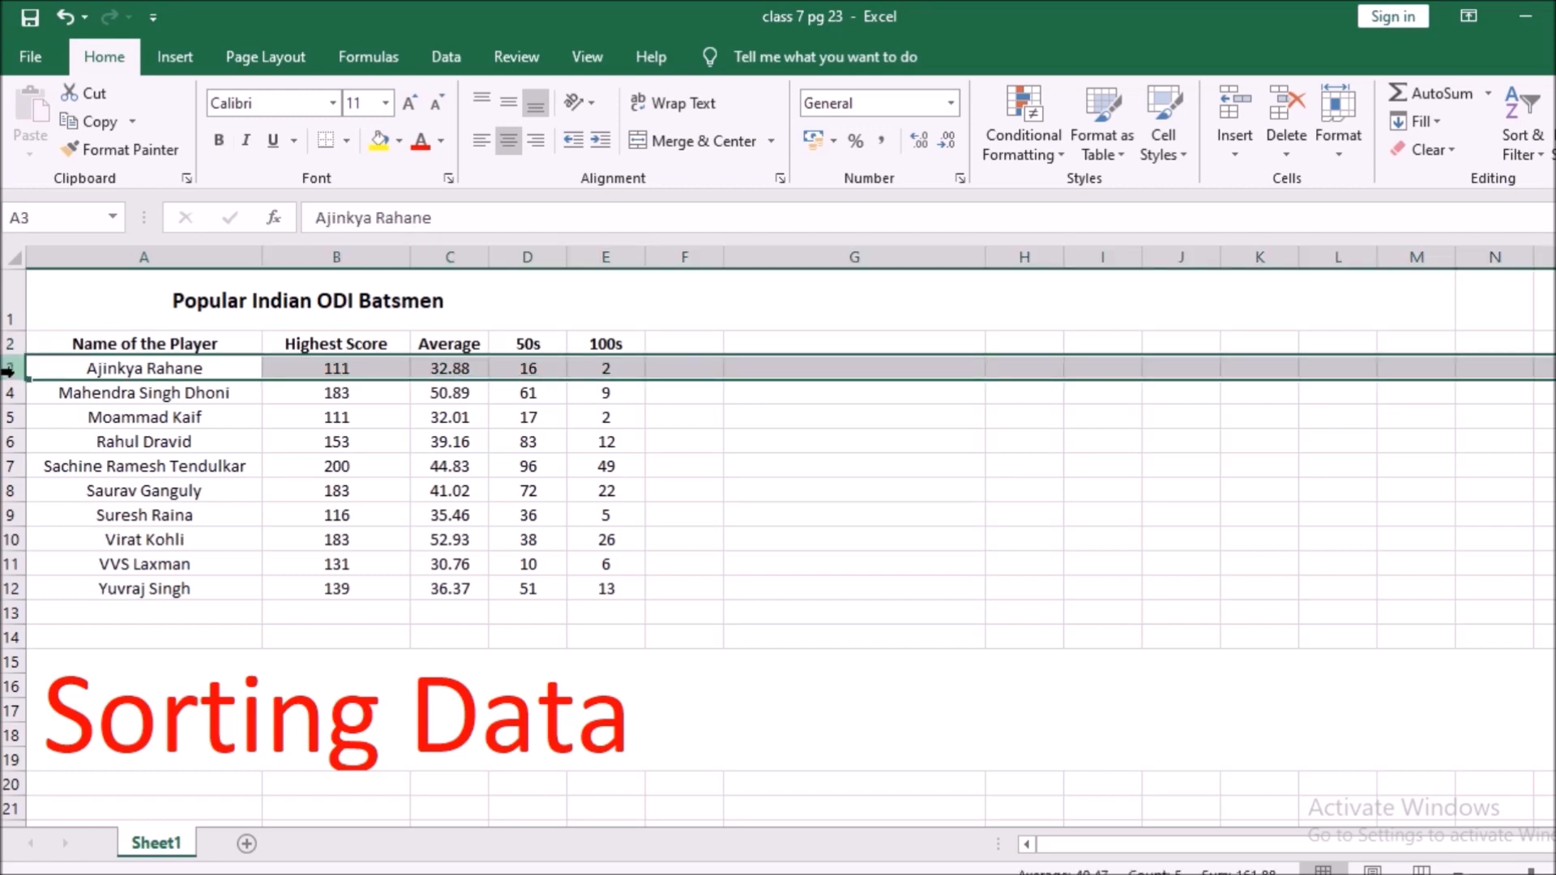
pyautogui.click(142, 259)
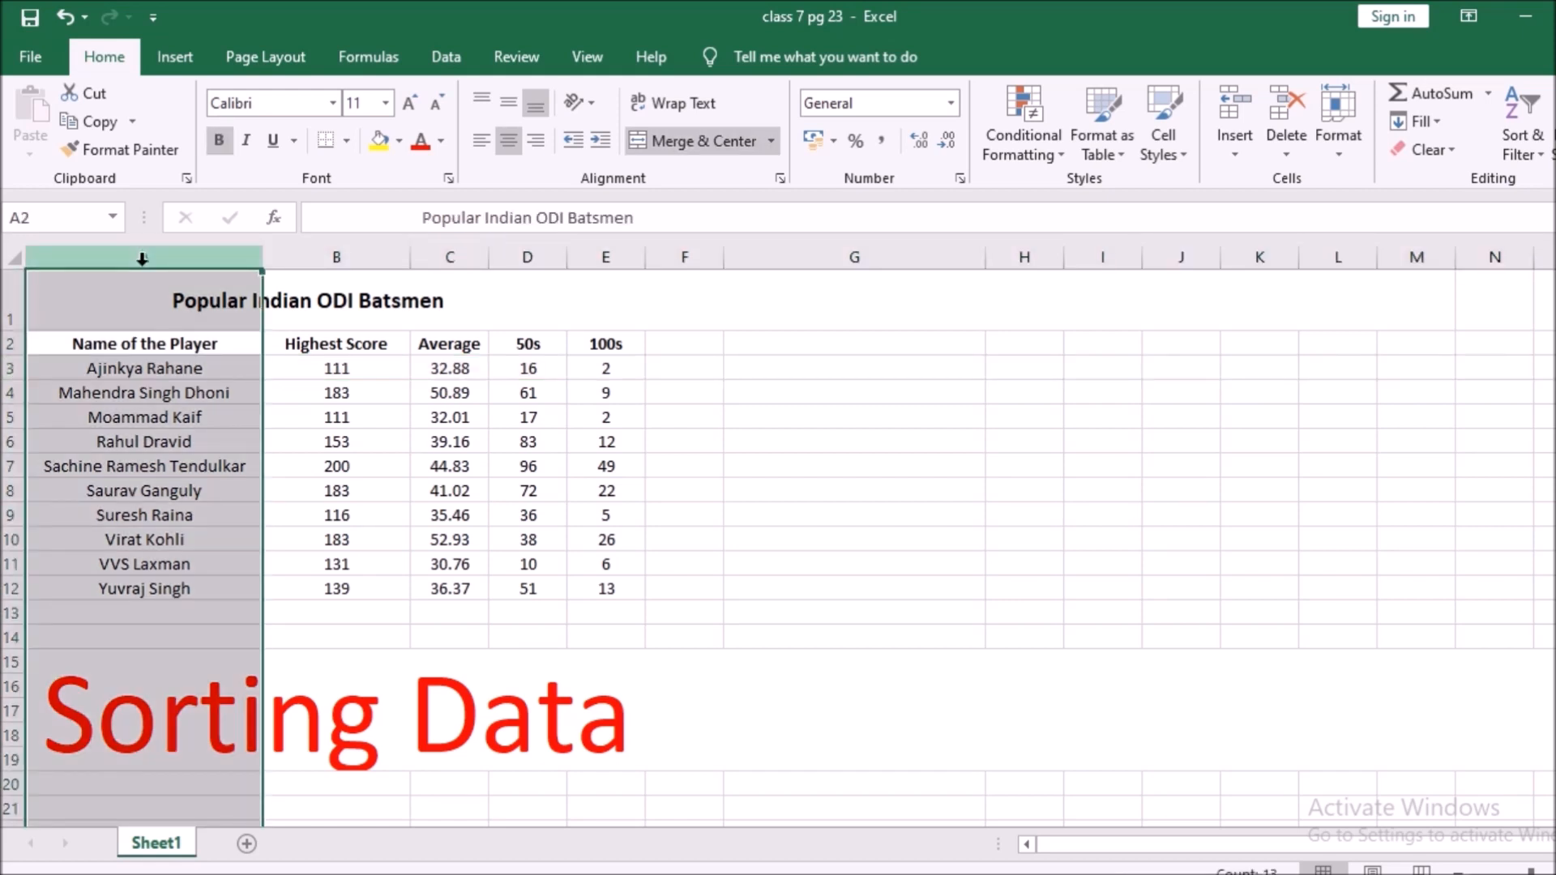
pyautogui.click(356, 256)
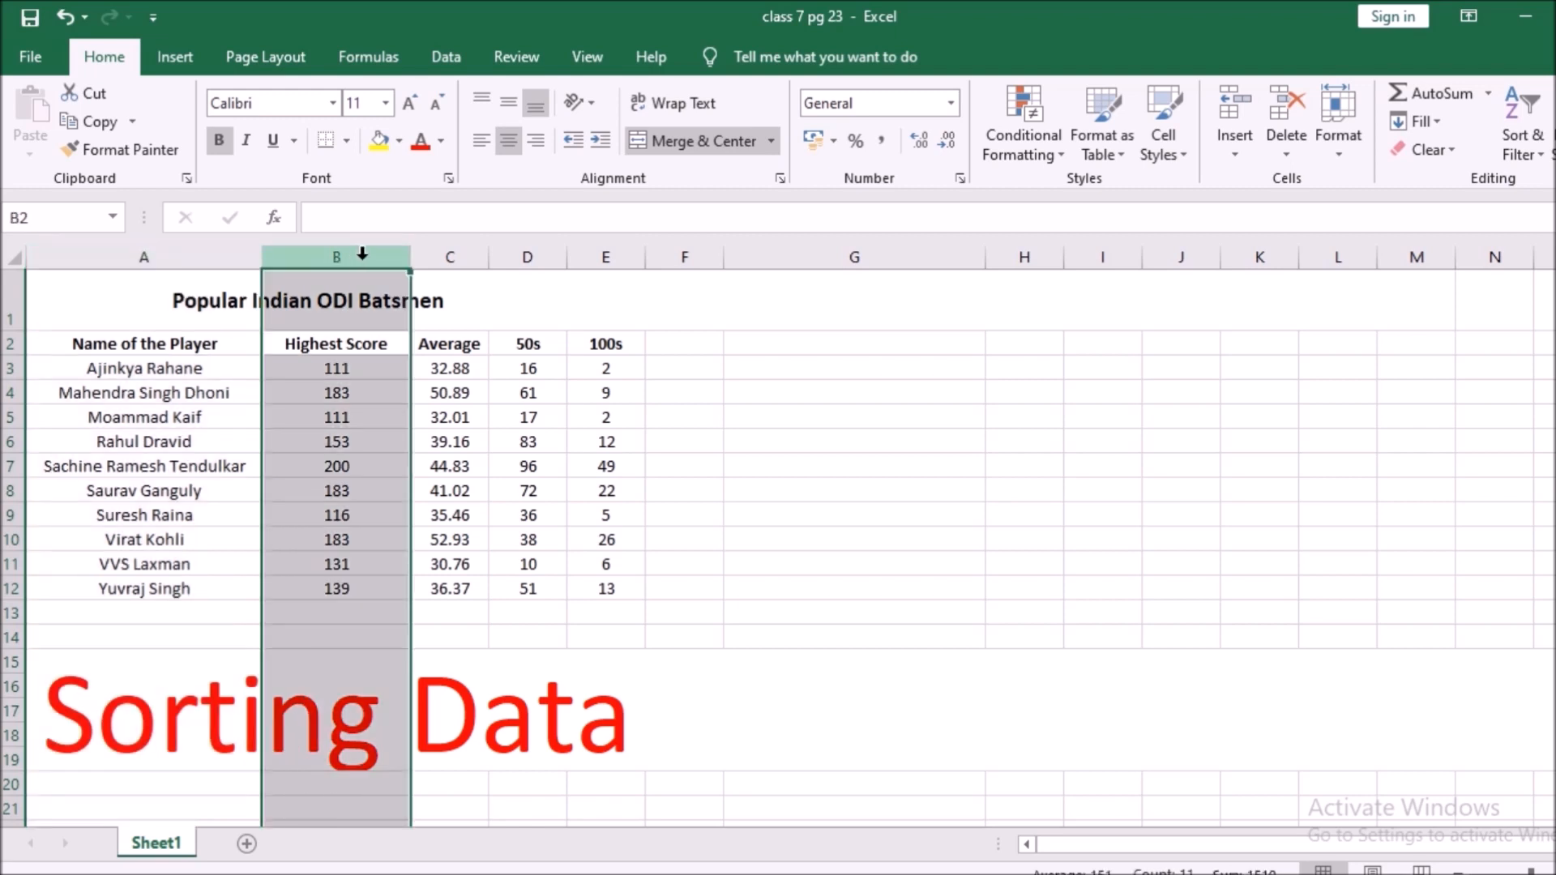
pyautogui.click(452, 256)
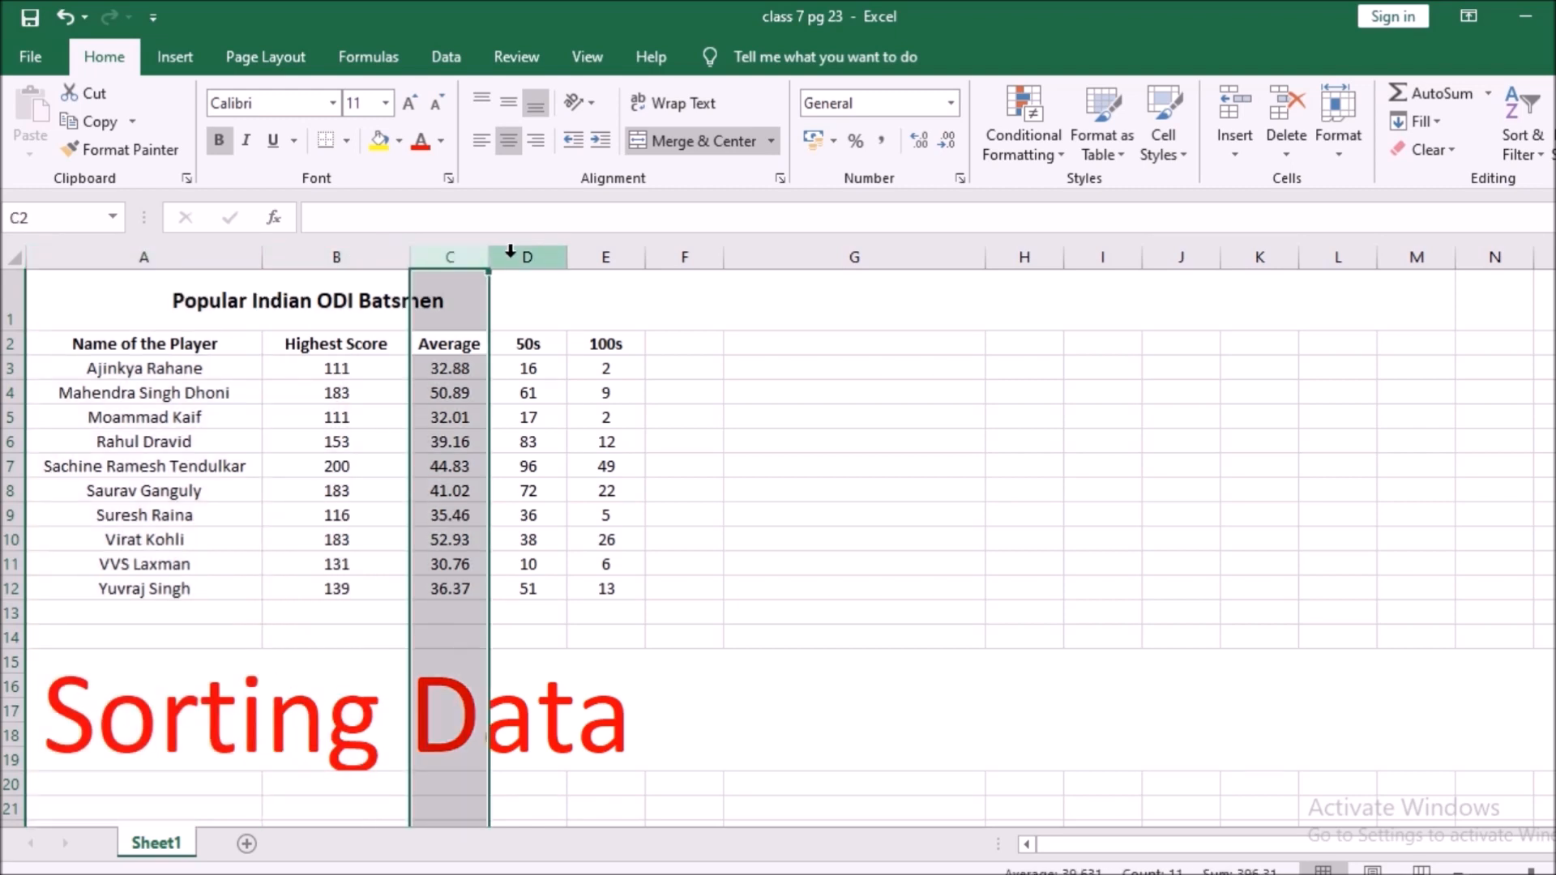
pyautogui.click(588, 256)
pyautogui.click(690, 260)
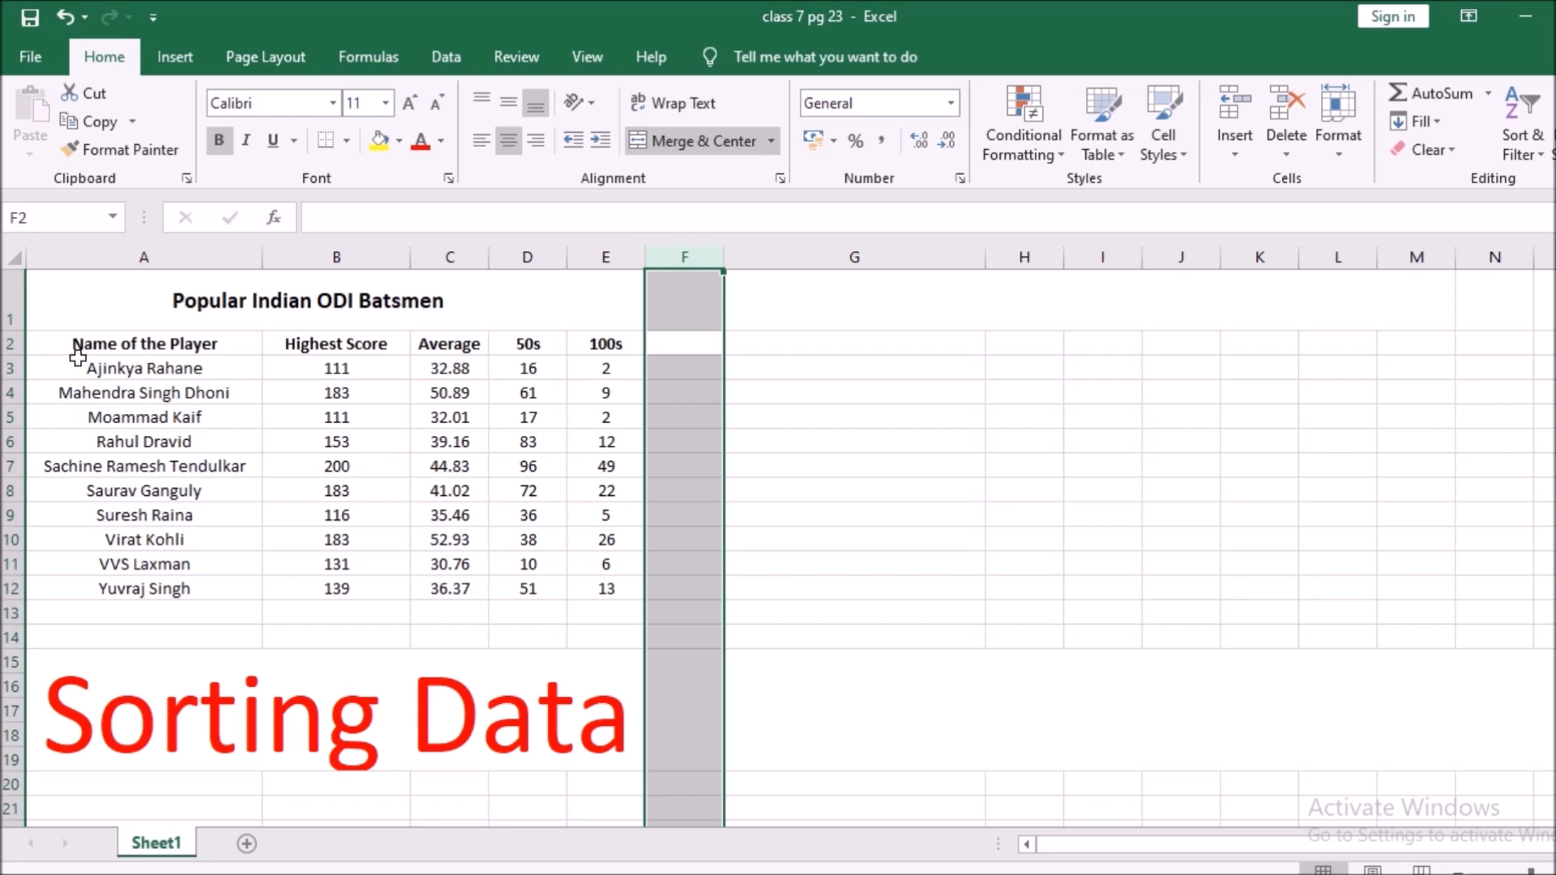
pyautogui.moveTo(77, 348); pyautogui.dragTo(470, 589)
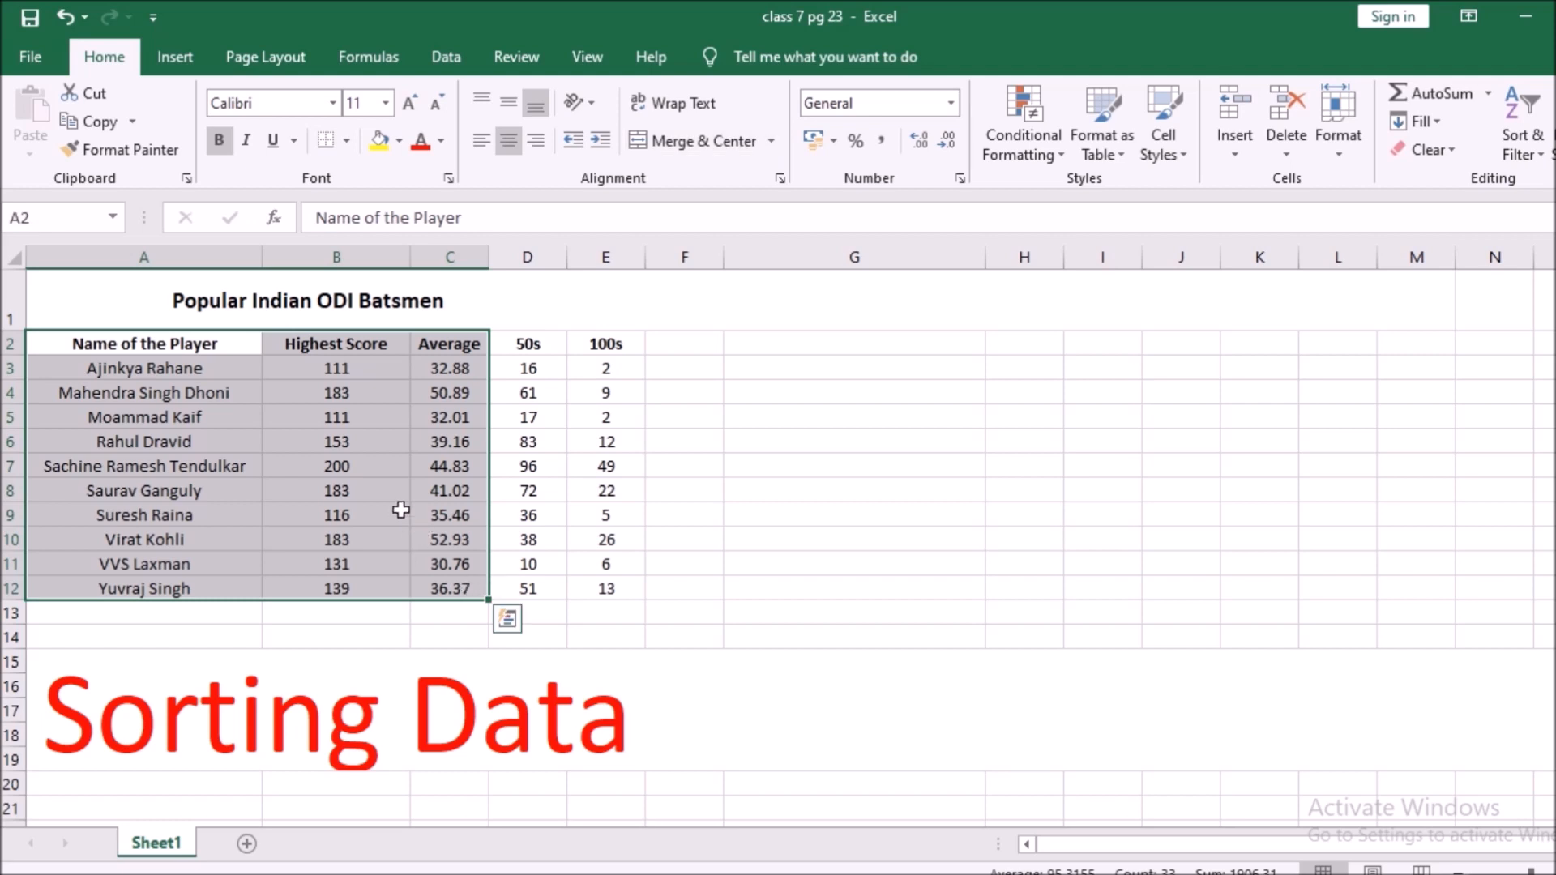
pyautogui.click(357, 492)
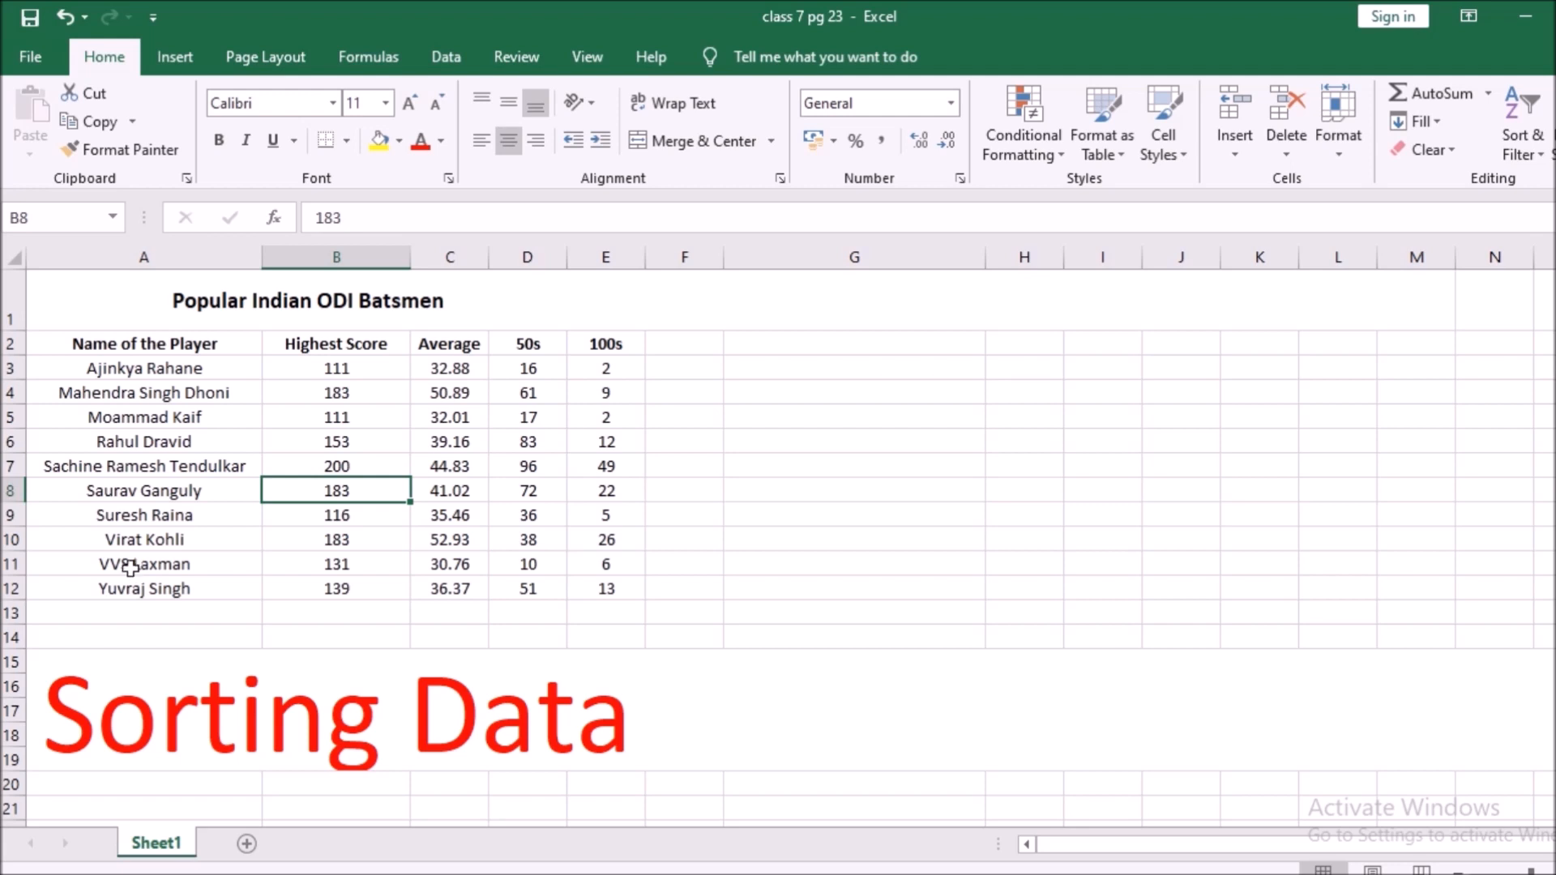
# Sort the batsmen table A2:E12 by the 50s column on cell values, smallest to largest
pyautogui.moveTo(51, 338); pyautogui.dragTo(599, 598)
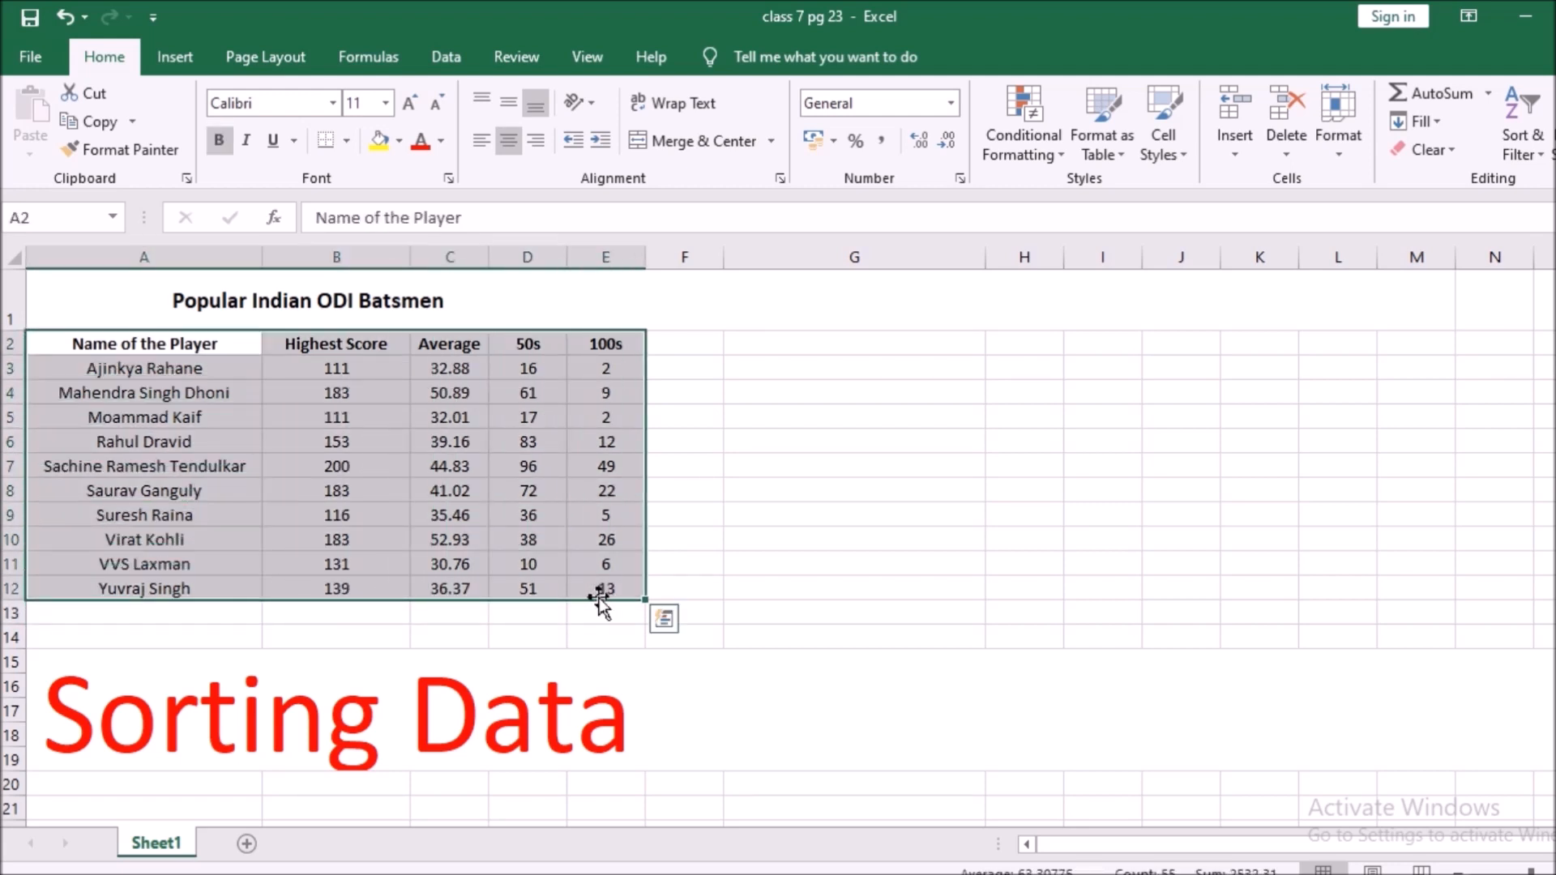
pyautogui.click(448, 61)
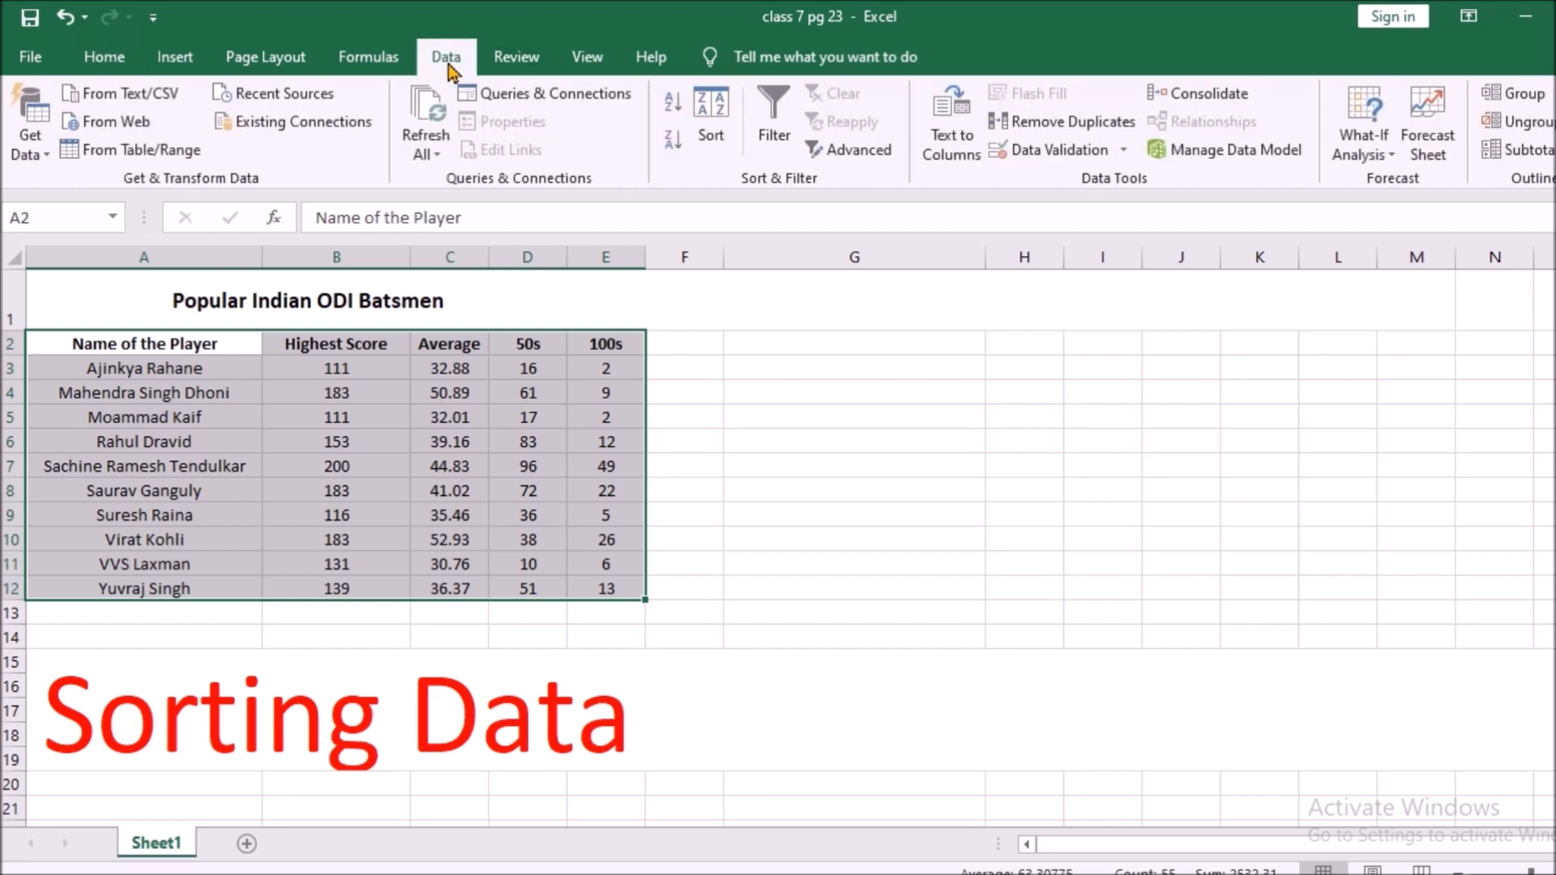
pyautogui.click(711, 144)
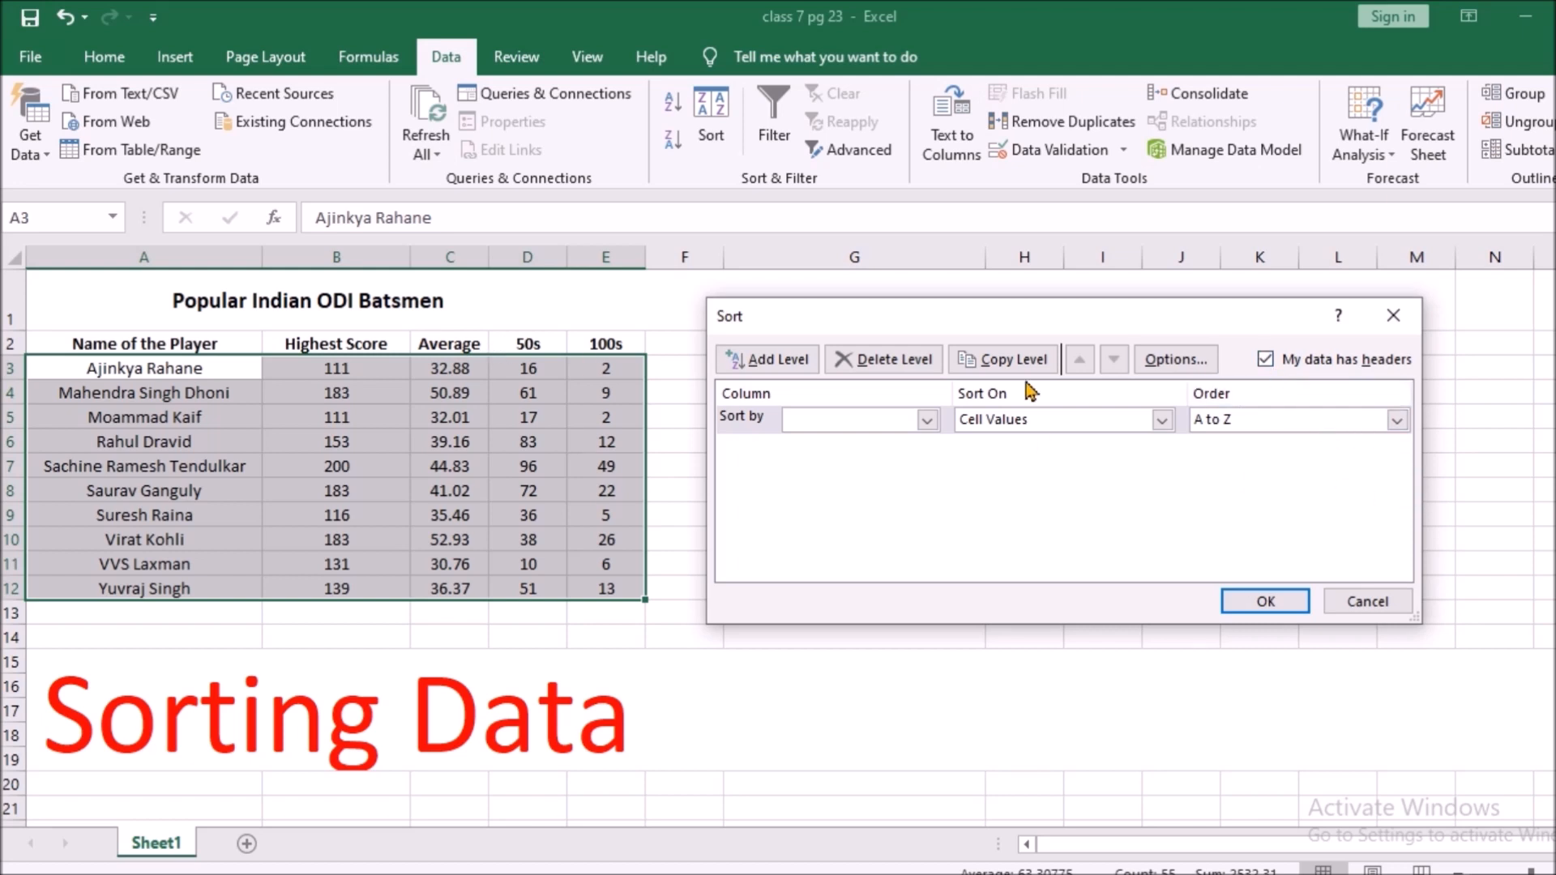
pyautogui.click(928, 421)
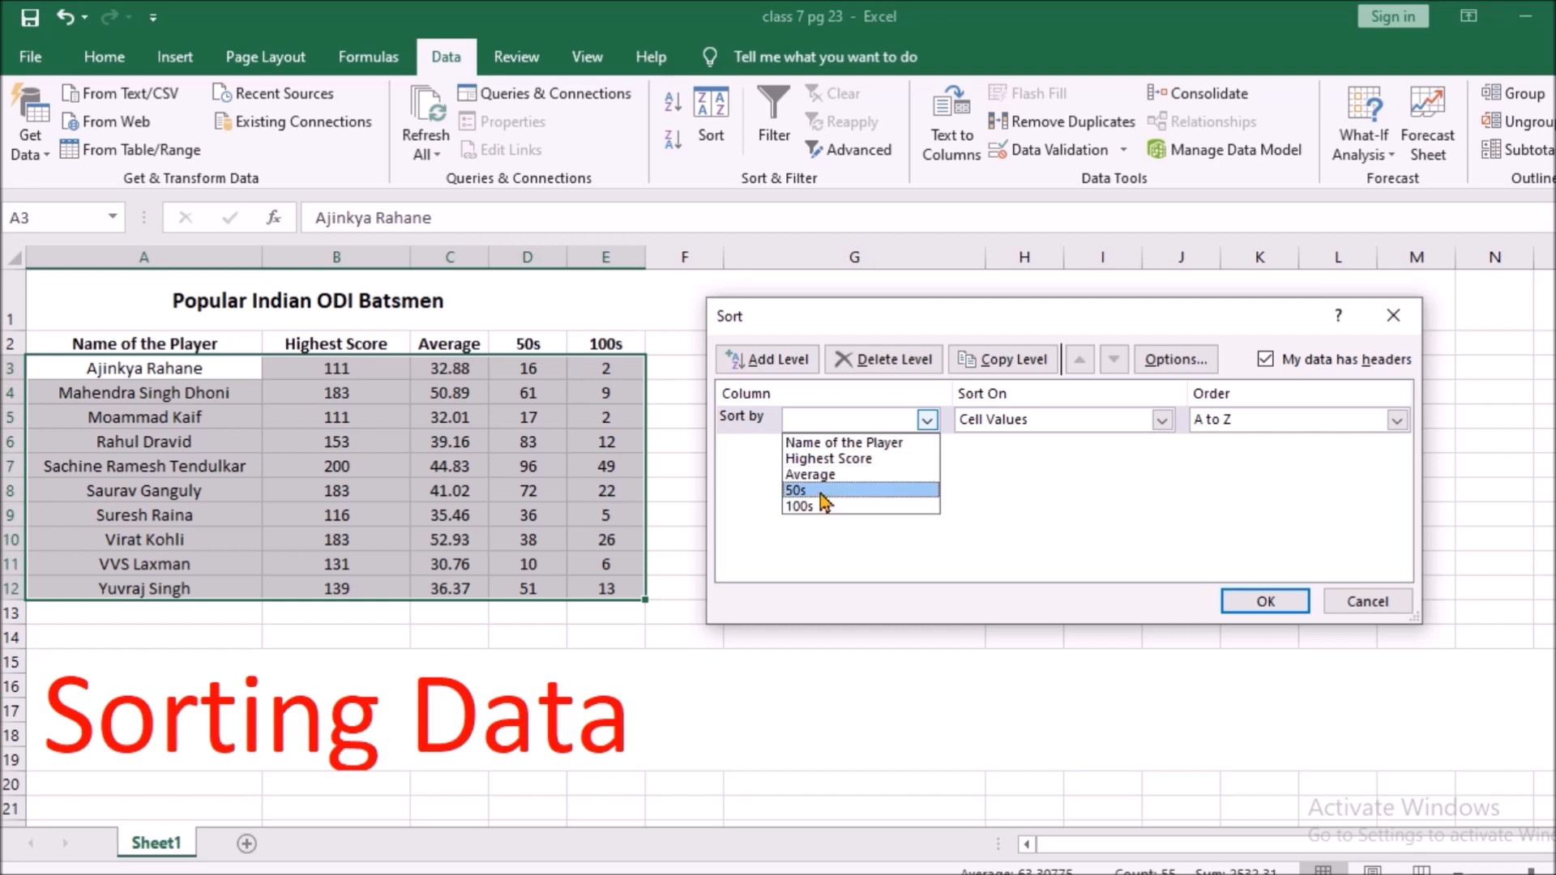
pyautogui.click(821, 493)
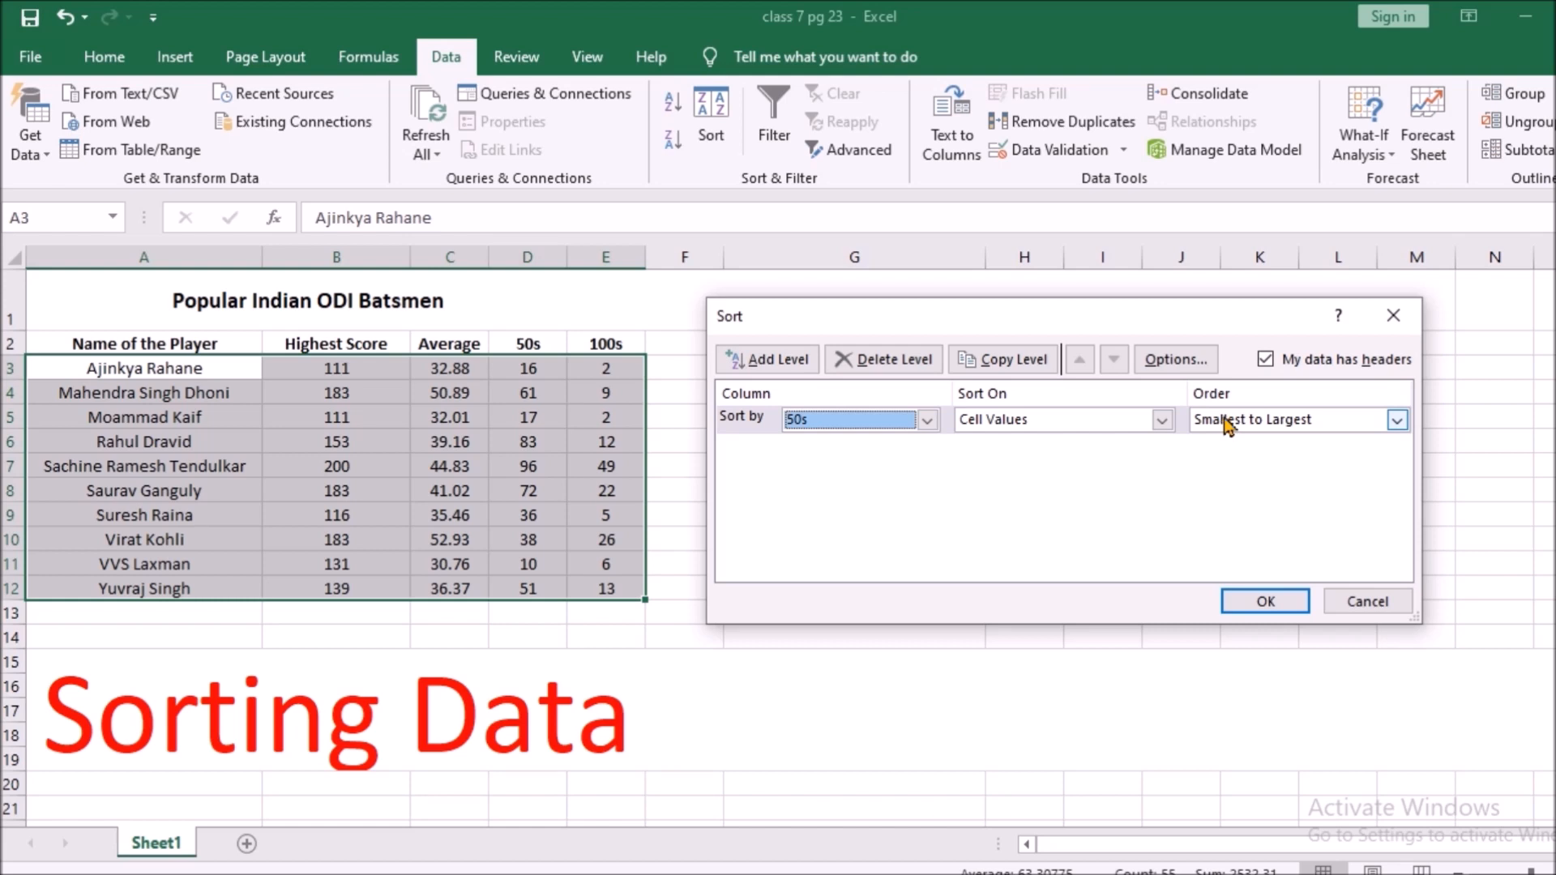
pyautogui.click(832, 428)
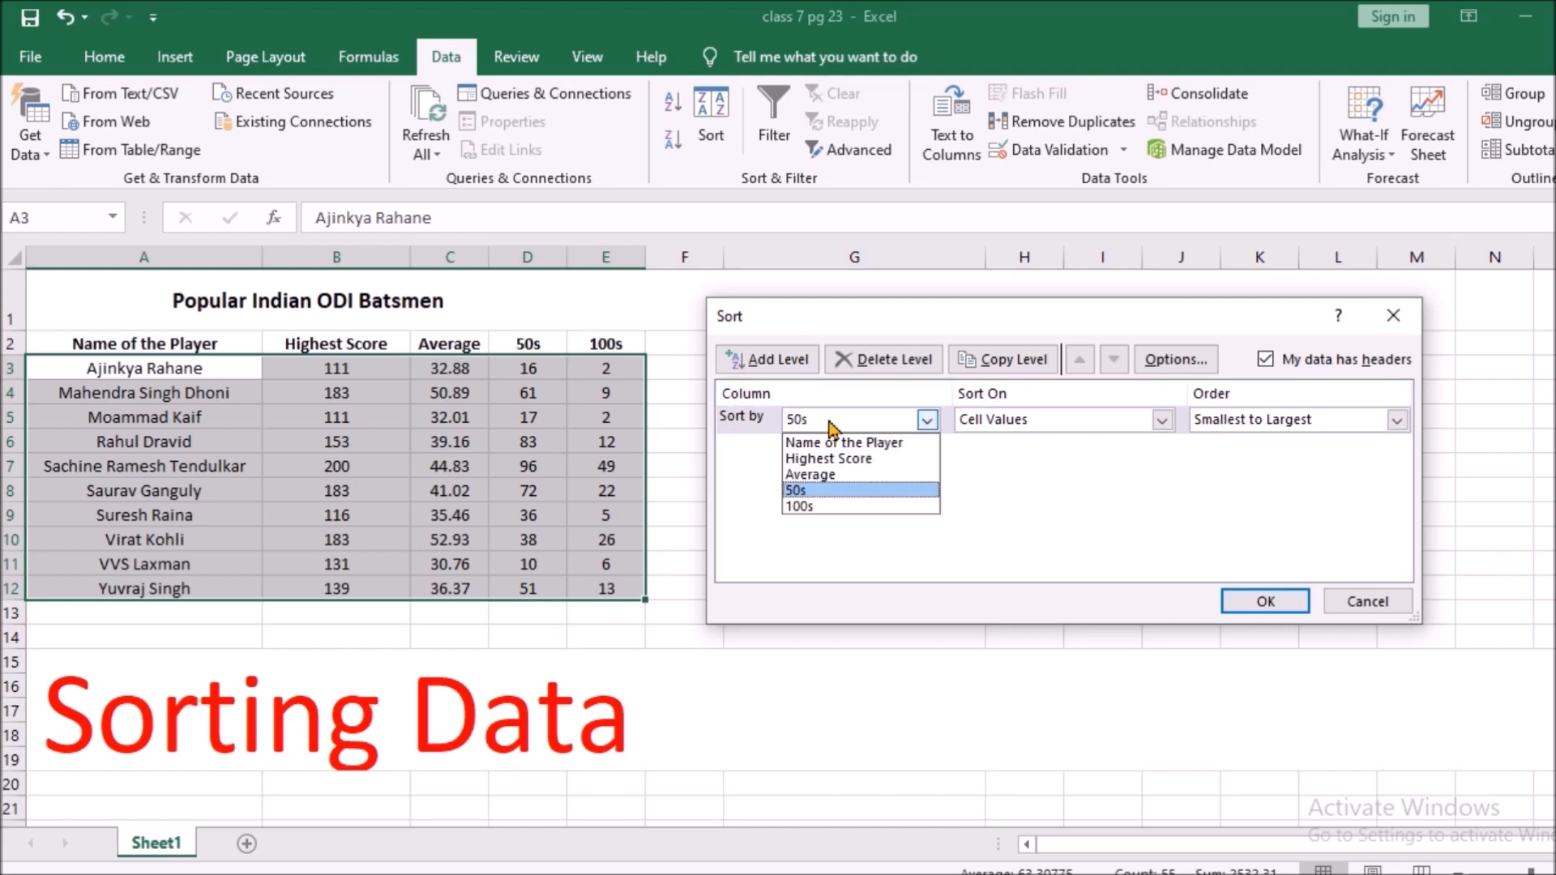
pyautogui.click(820, 488)
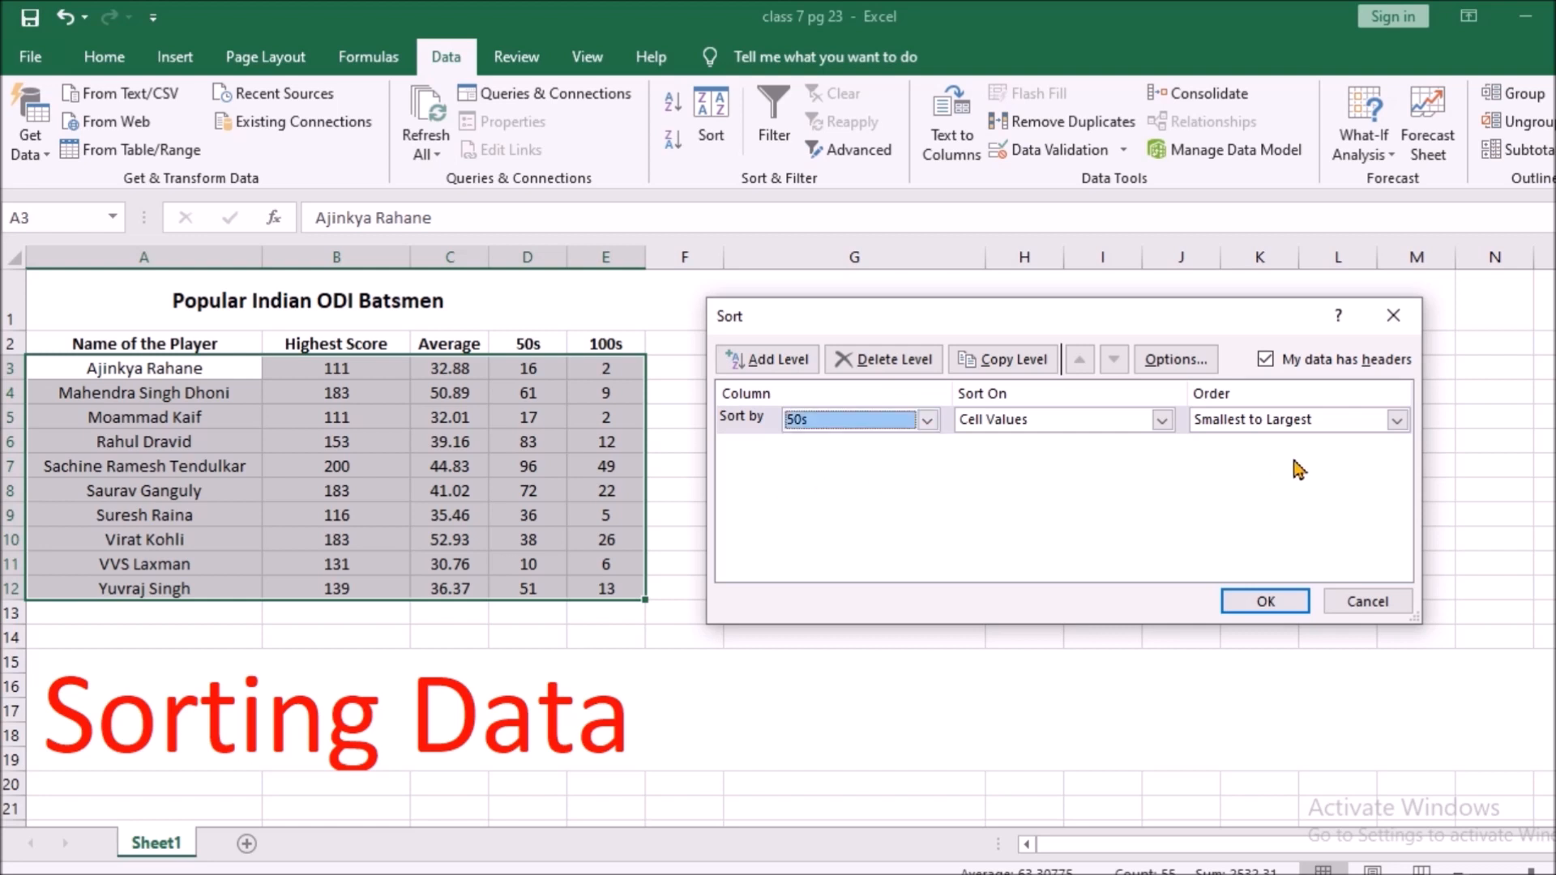
pyautogui.click(1279, 424)
pyautogui.click(1279, 425)
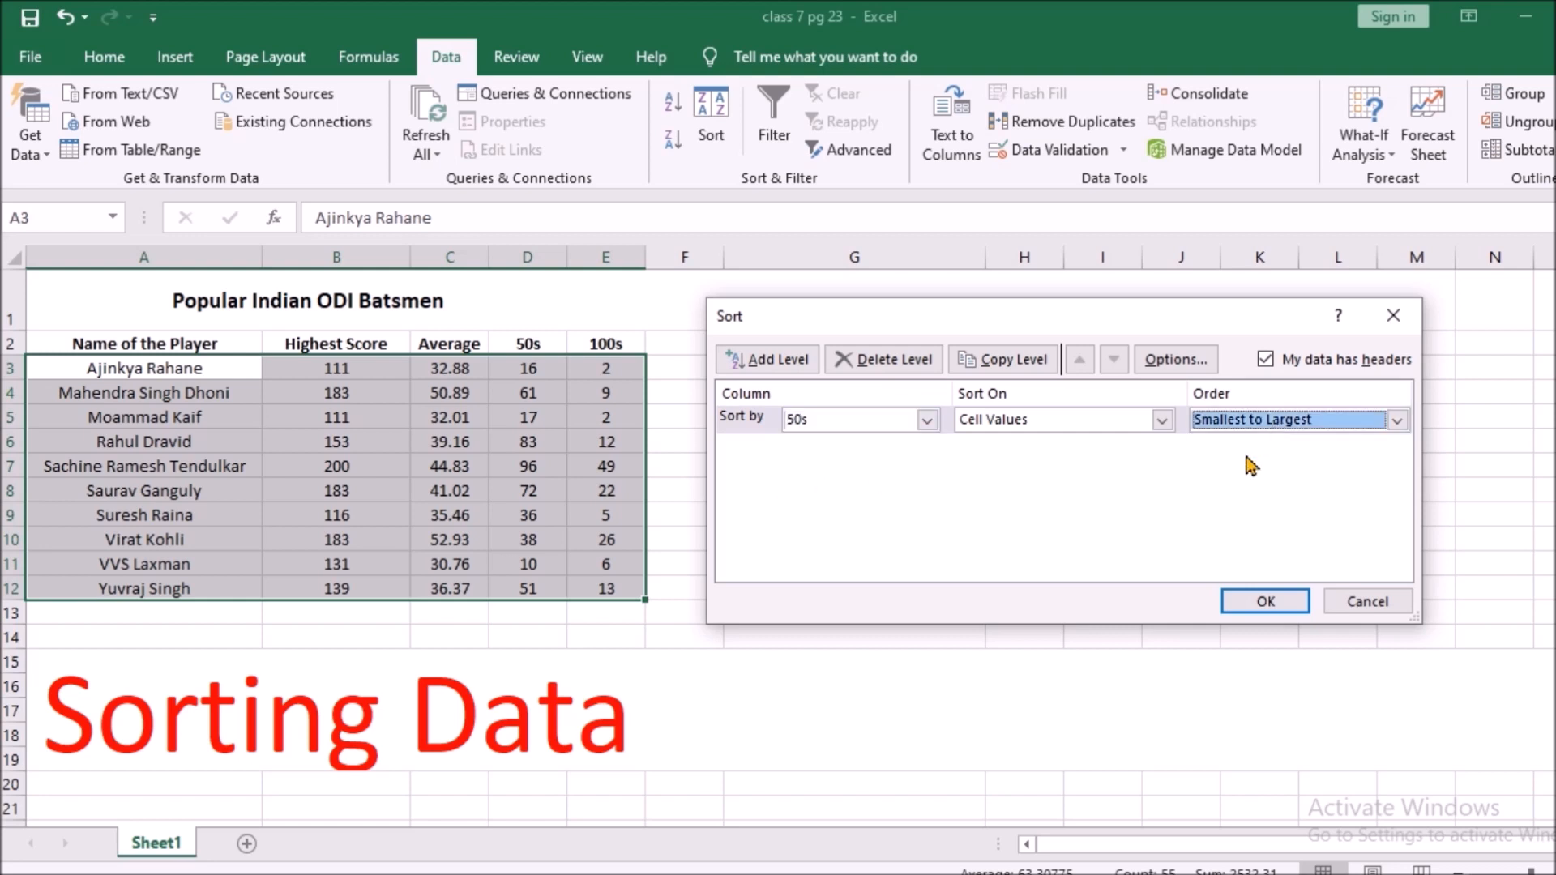
pyautogui.click(1253, 609)
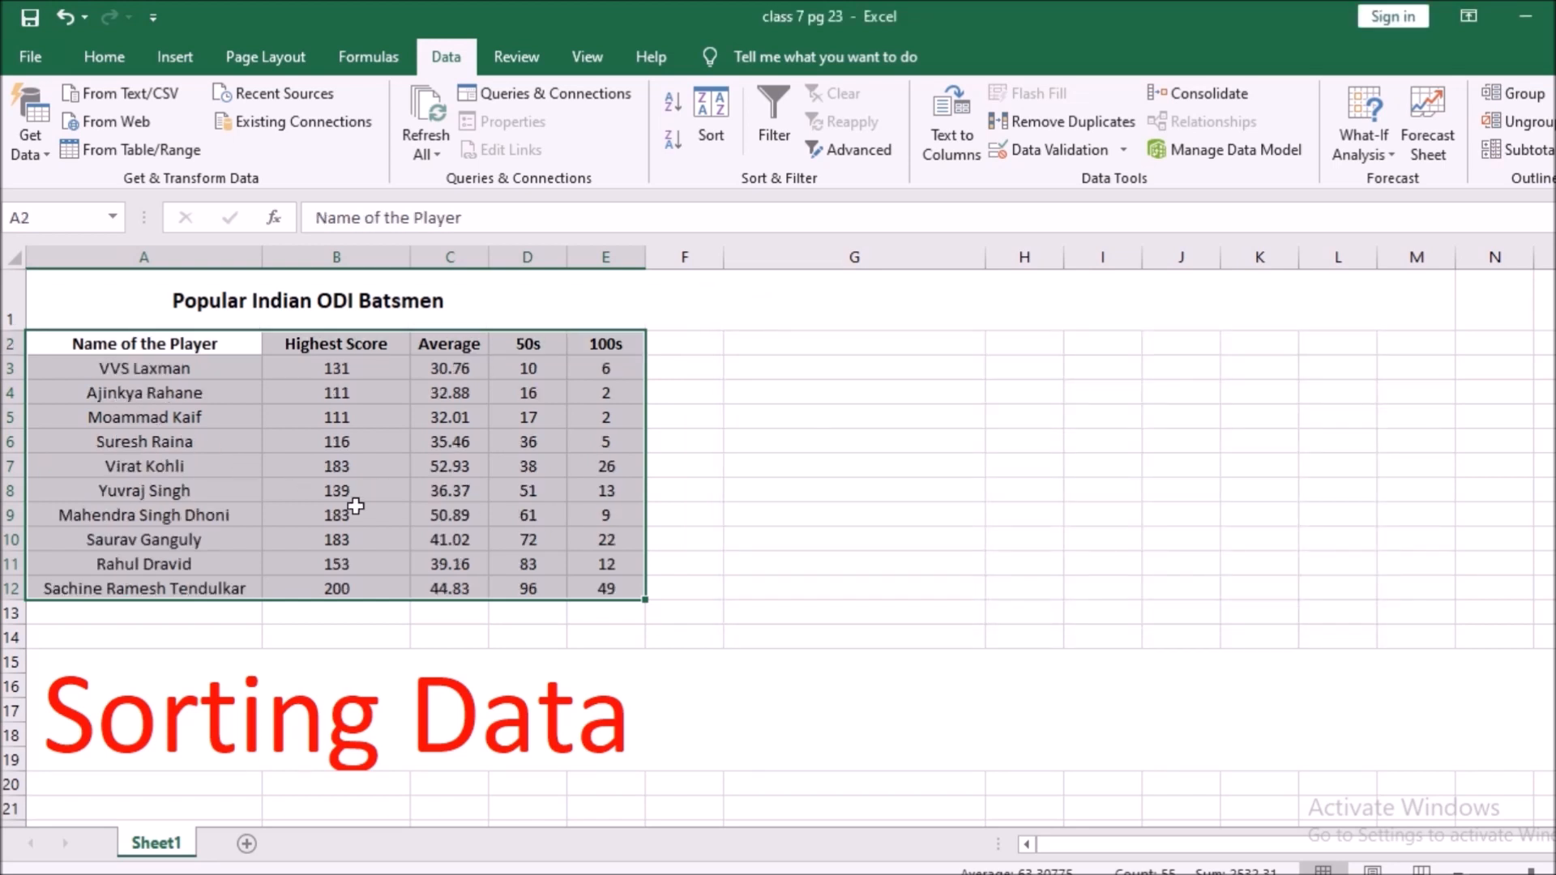
pyautogui.click(525, 486)
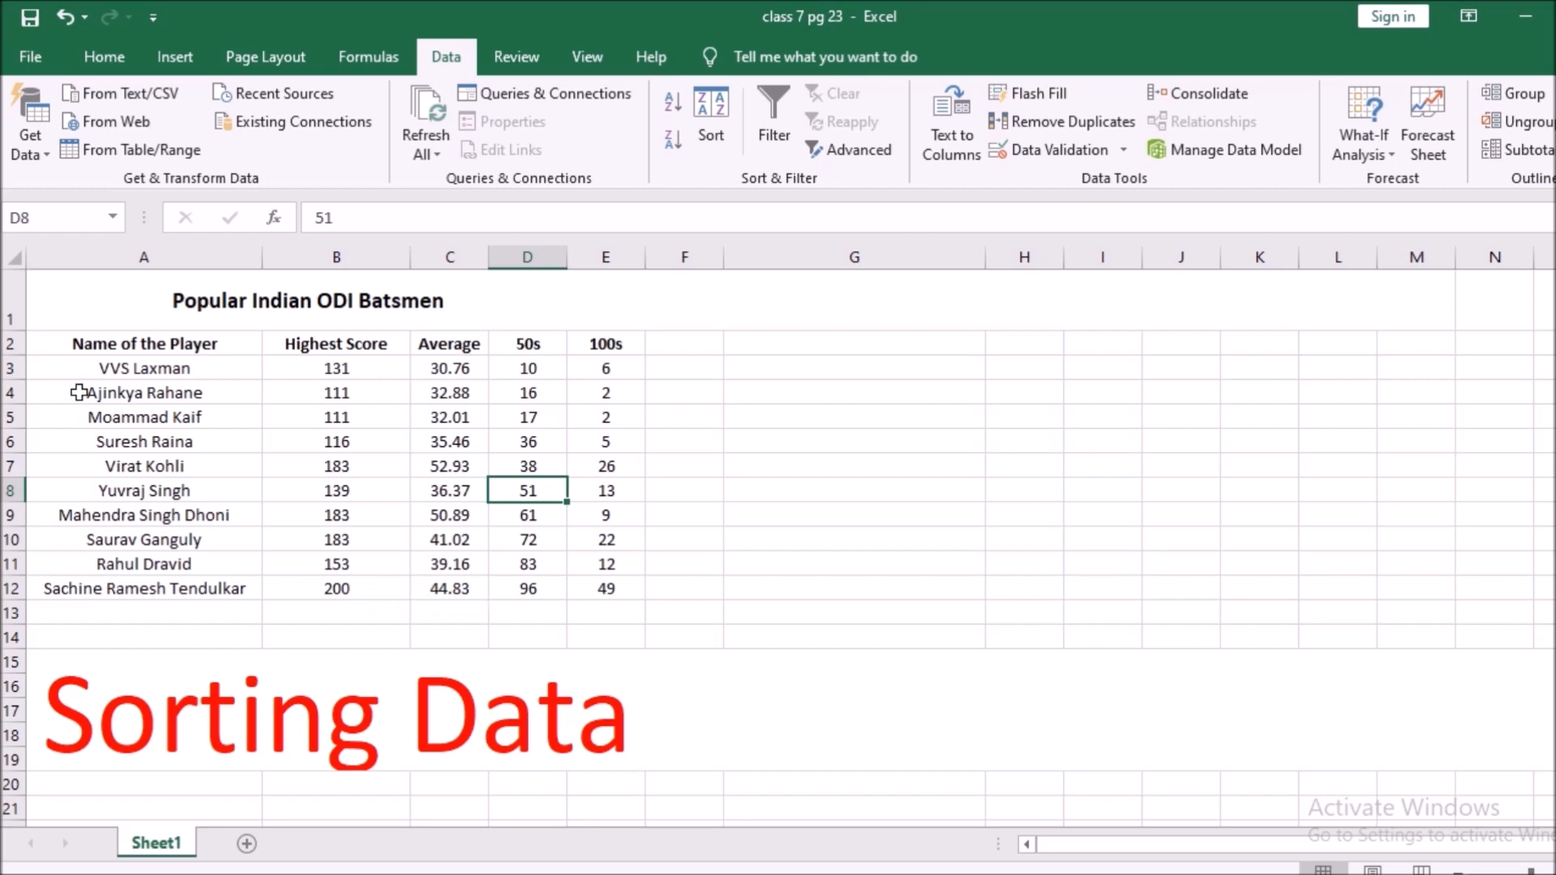
# Select the batsmen table A2:E12 including its headers and open its Sort settings to review the sort column choices
pyautogui.moveTo(35, 342); pyautogui.dragTo(614, 598)
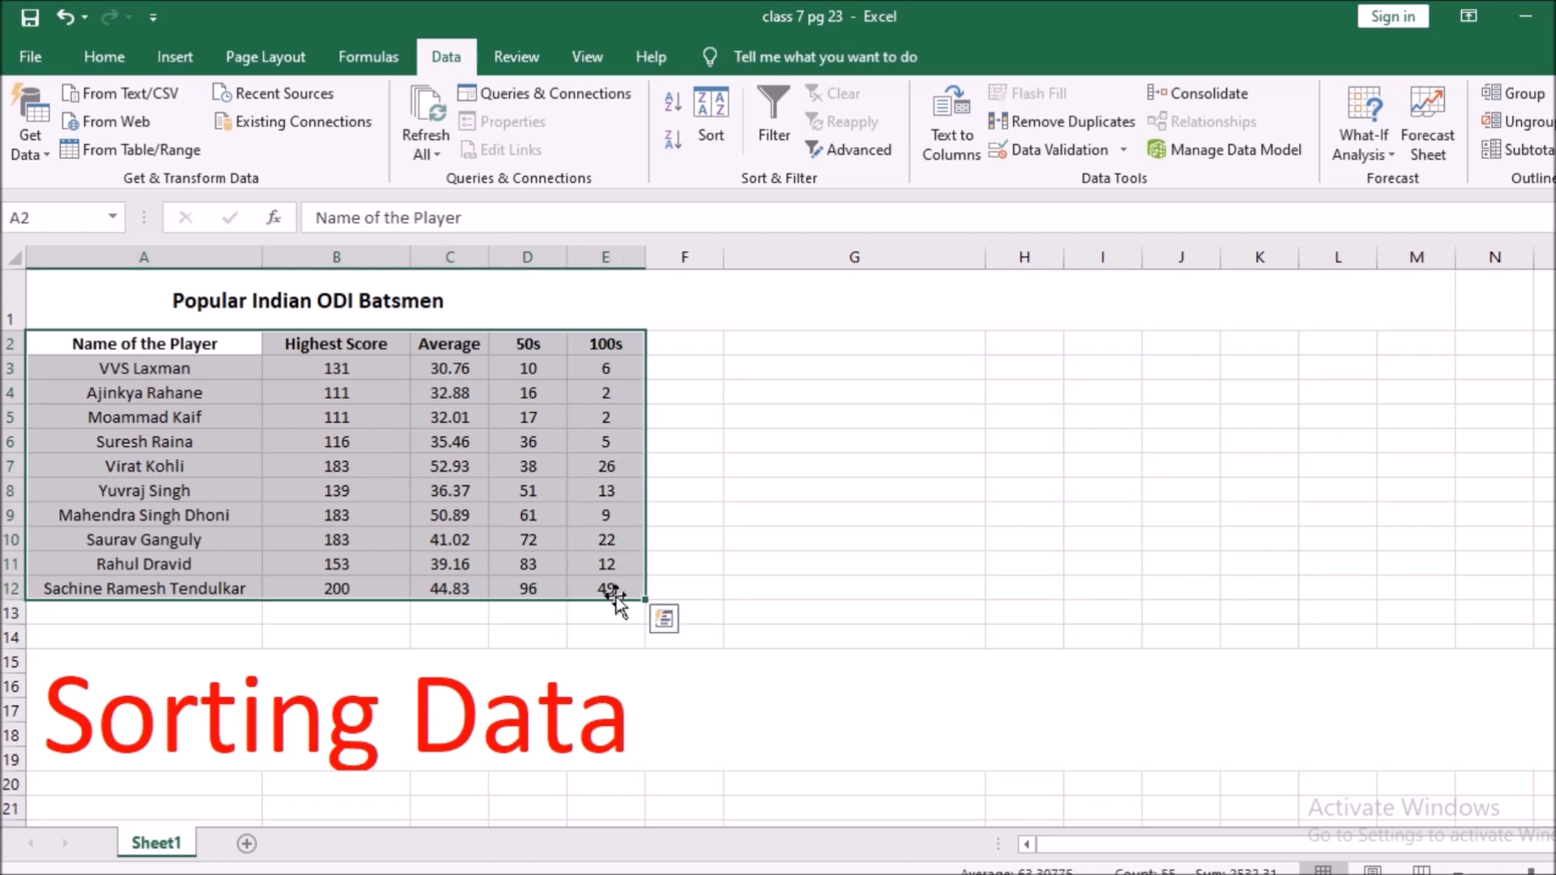
pyautogui.click(713, 120)
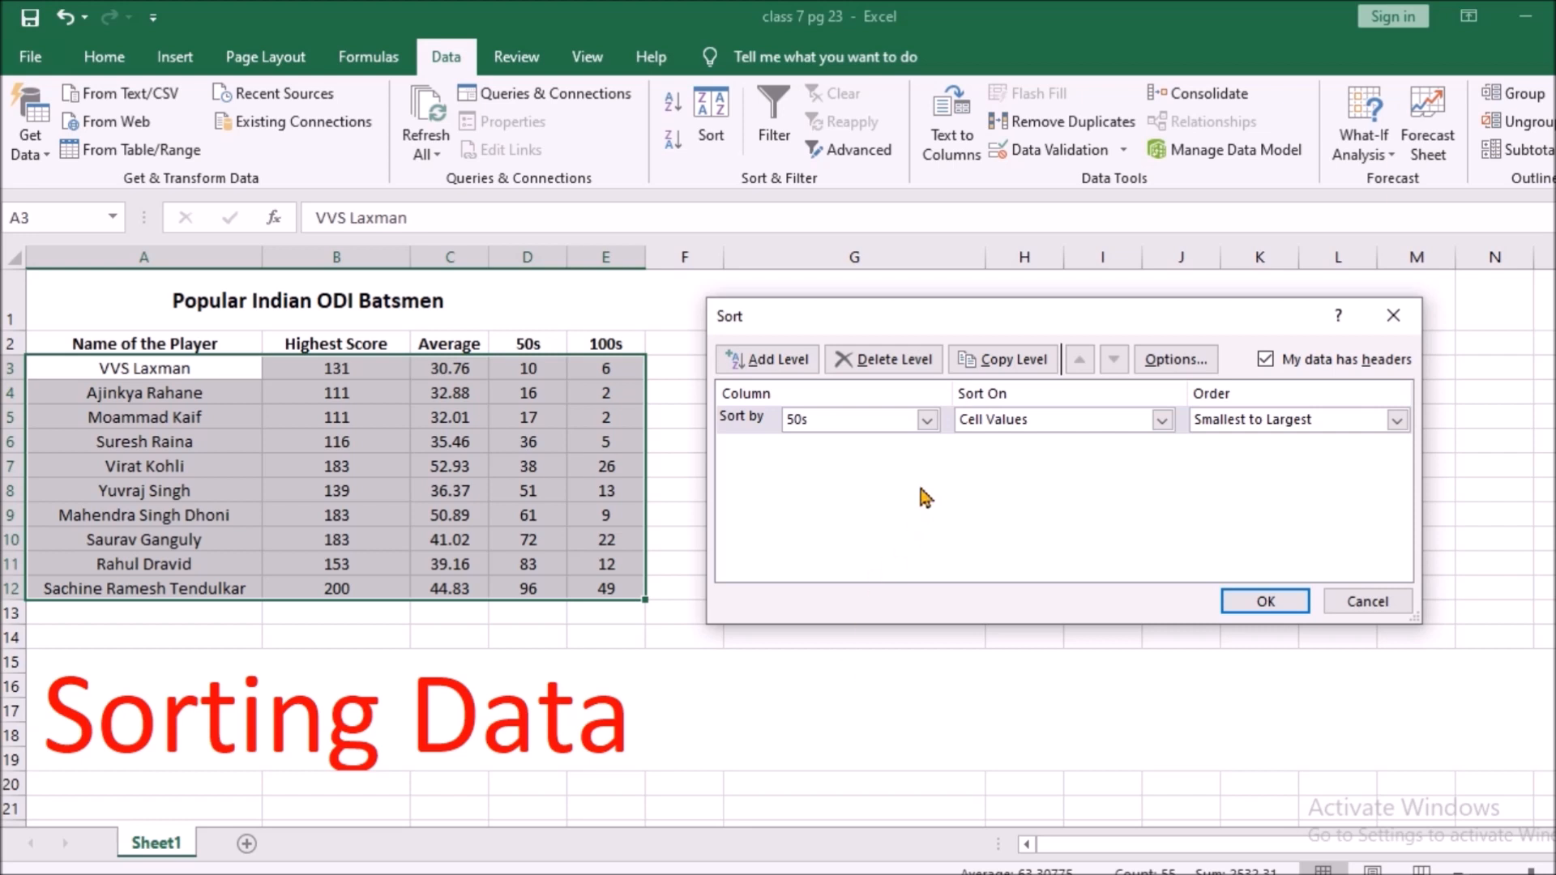
pyautogui.click(928, 420)
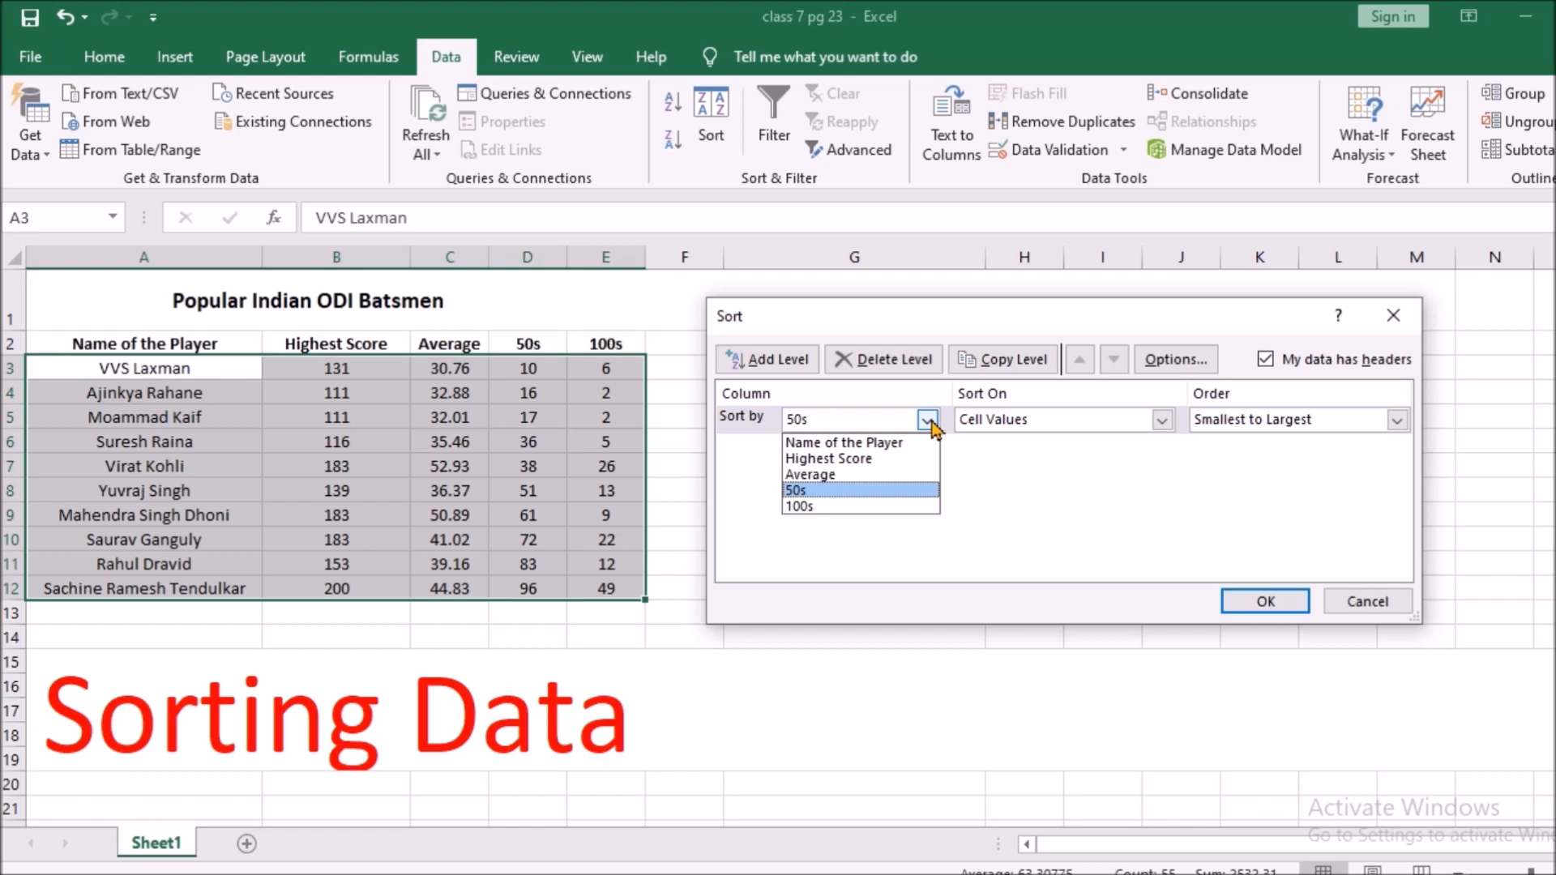
pyautogui.click(1057, 499)
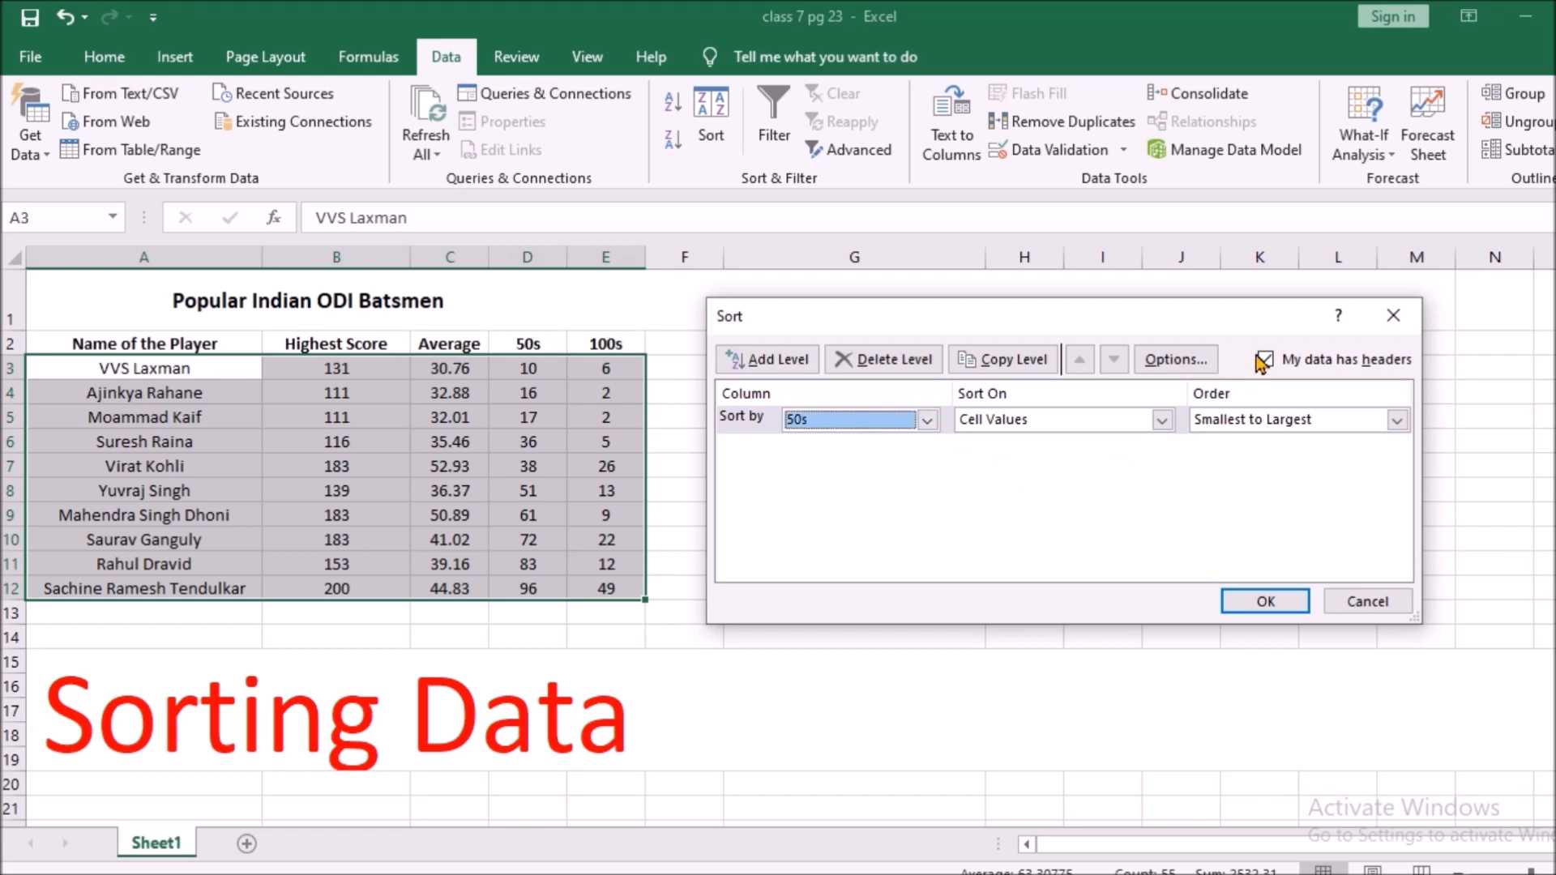
# Turn off the "My data has headers" sort option, check the column choices, and turn the option back on
pyautogui.click(1264, 361)
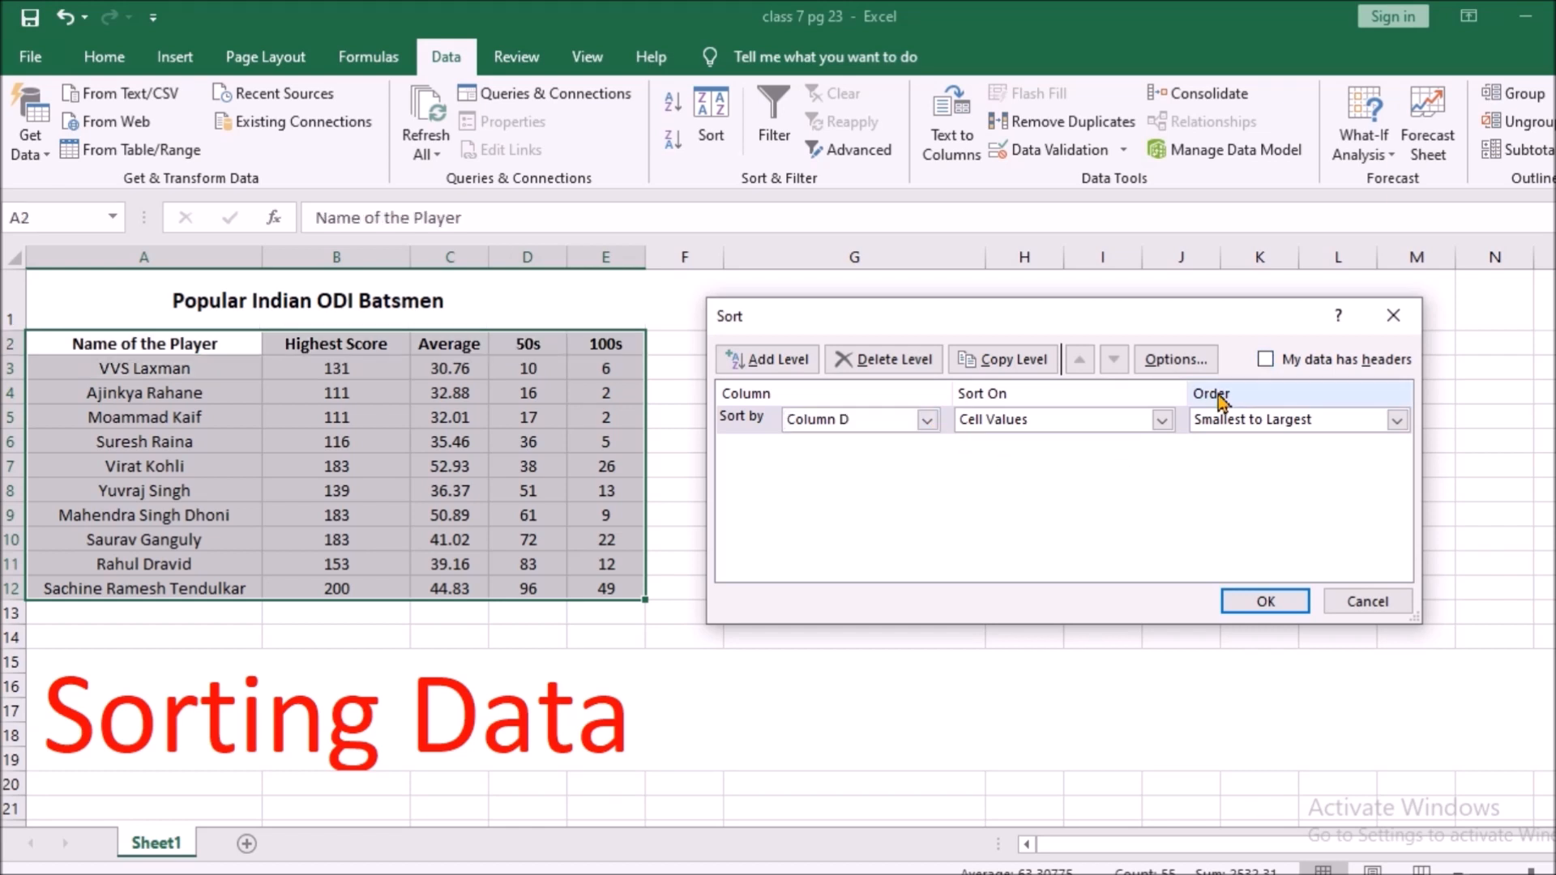
pyautogui.click(934, 425)
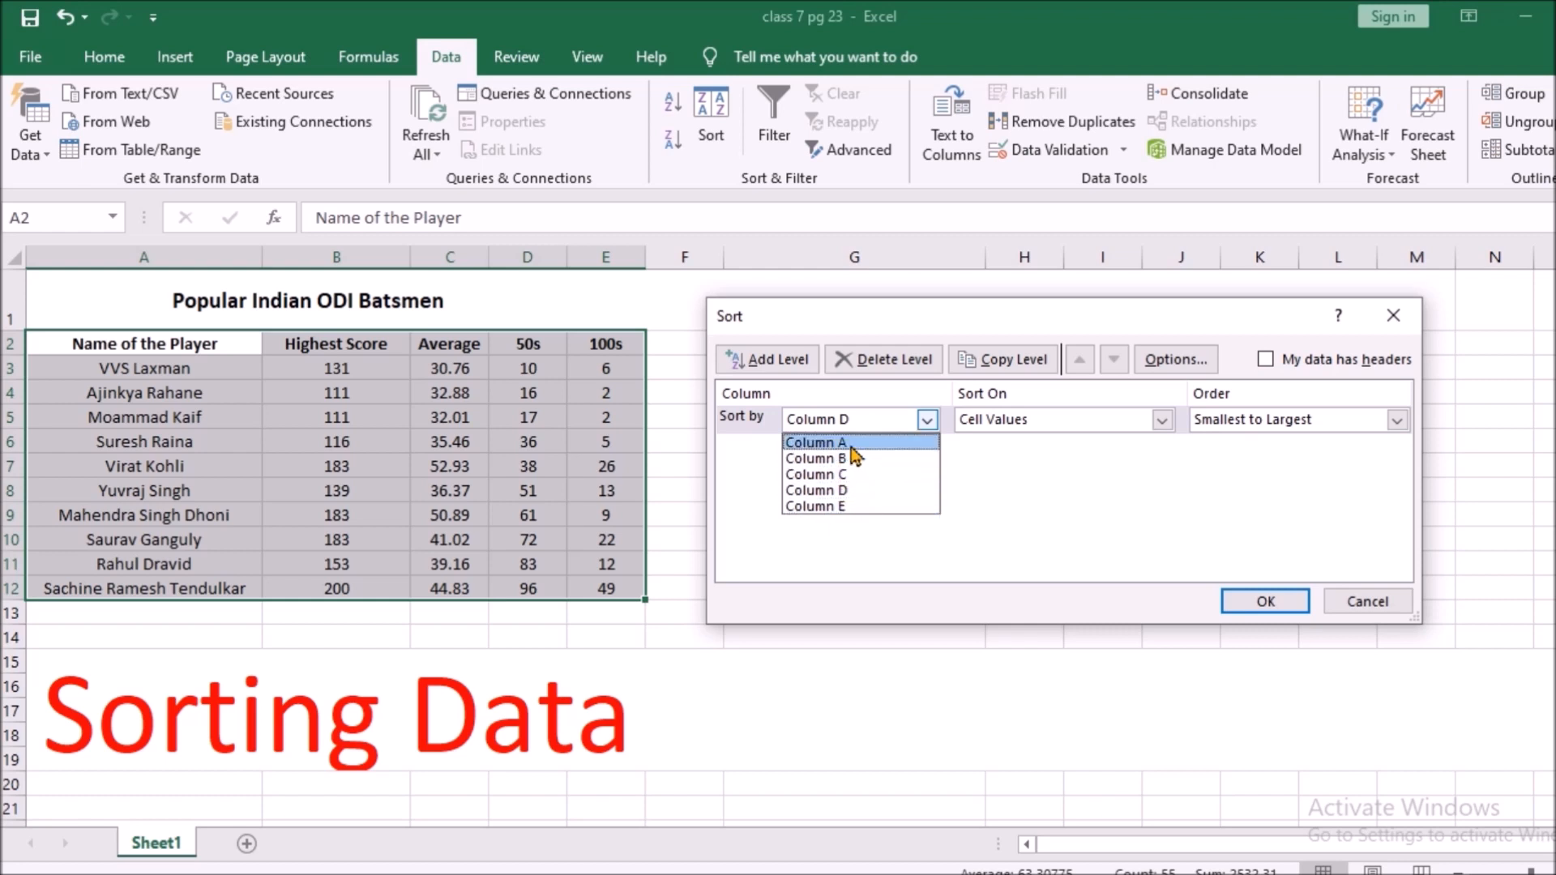
pyautogui.click(1267, 369)
pyautogui.click(1266, 361)
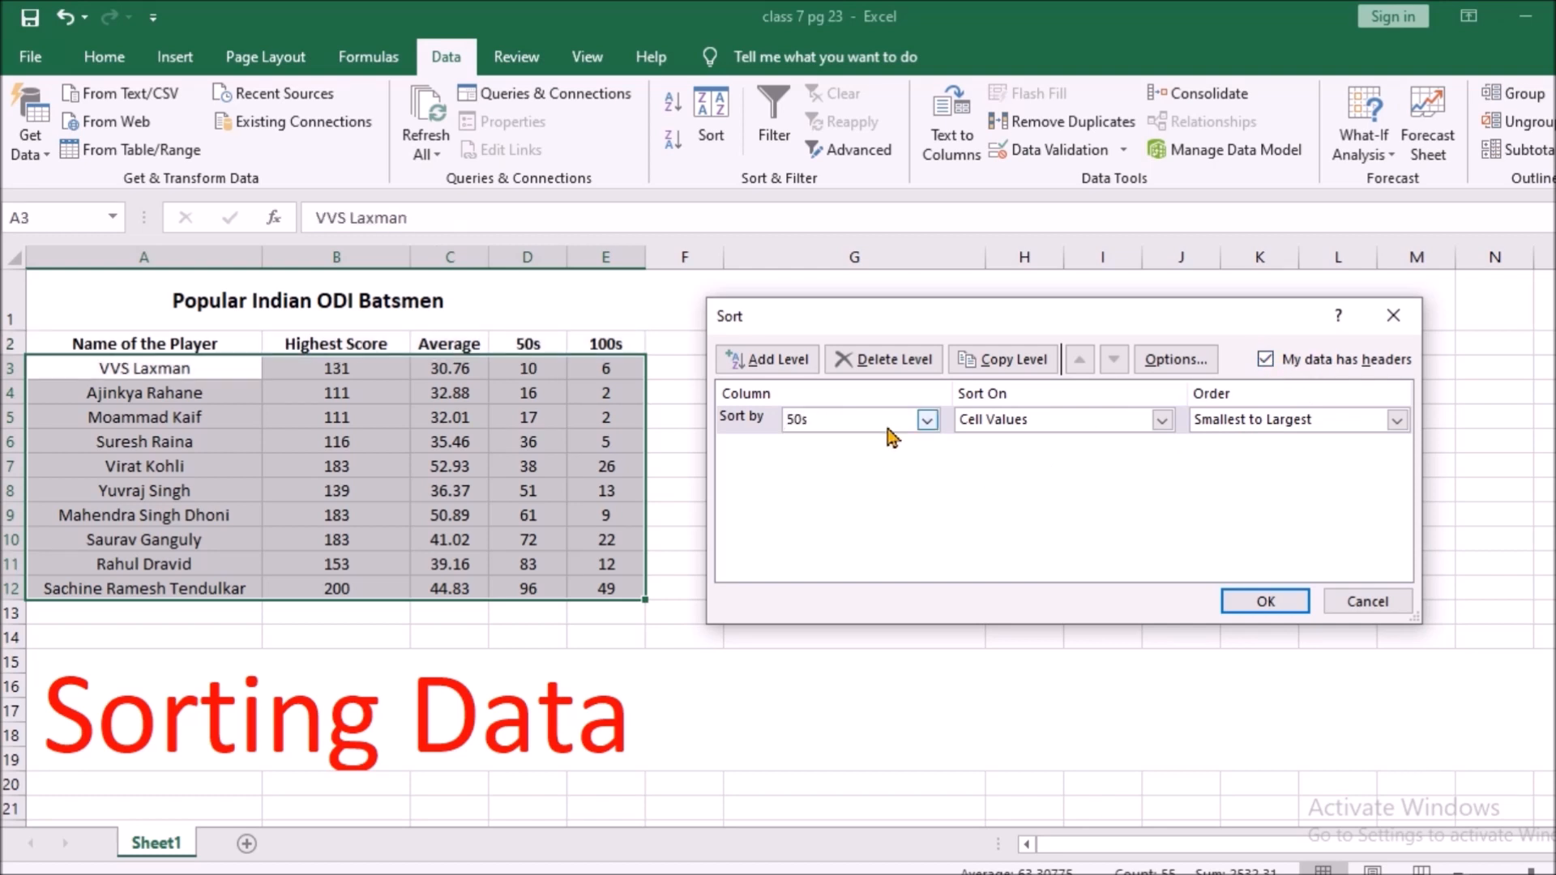
# Sort the selected batsmen table by the Average column on cell values, largest to smallest
pyautogui.click(928, 420)
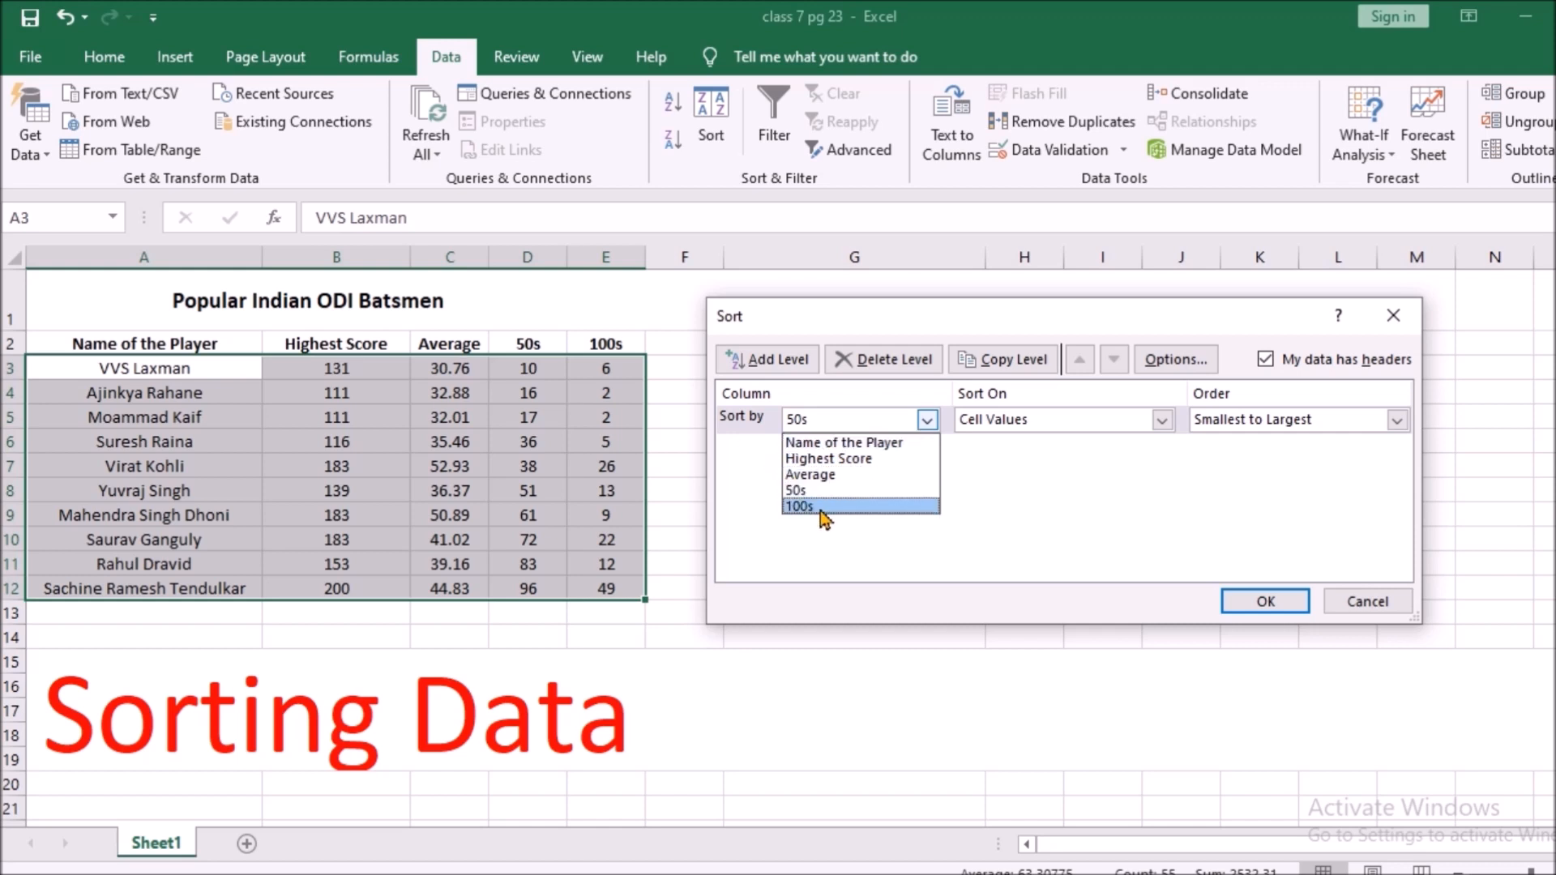
pyautogui.click(834, 476)
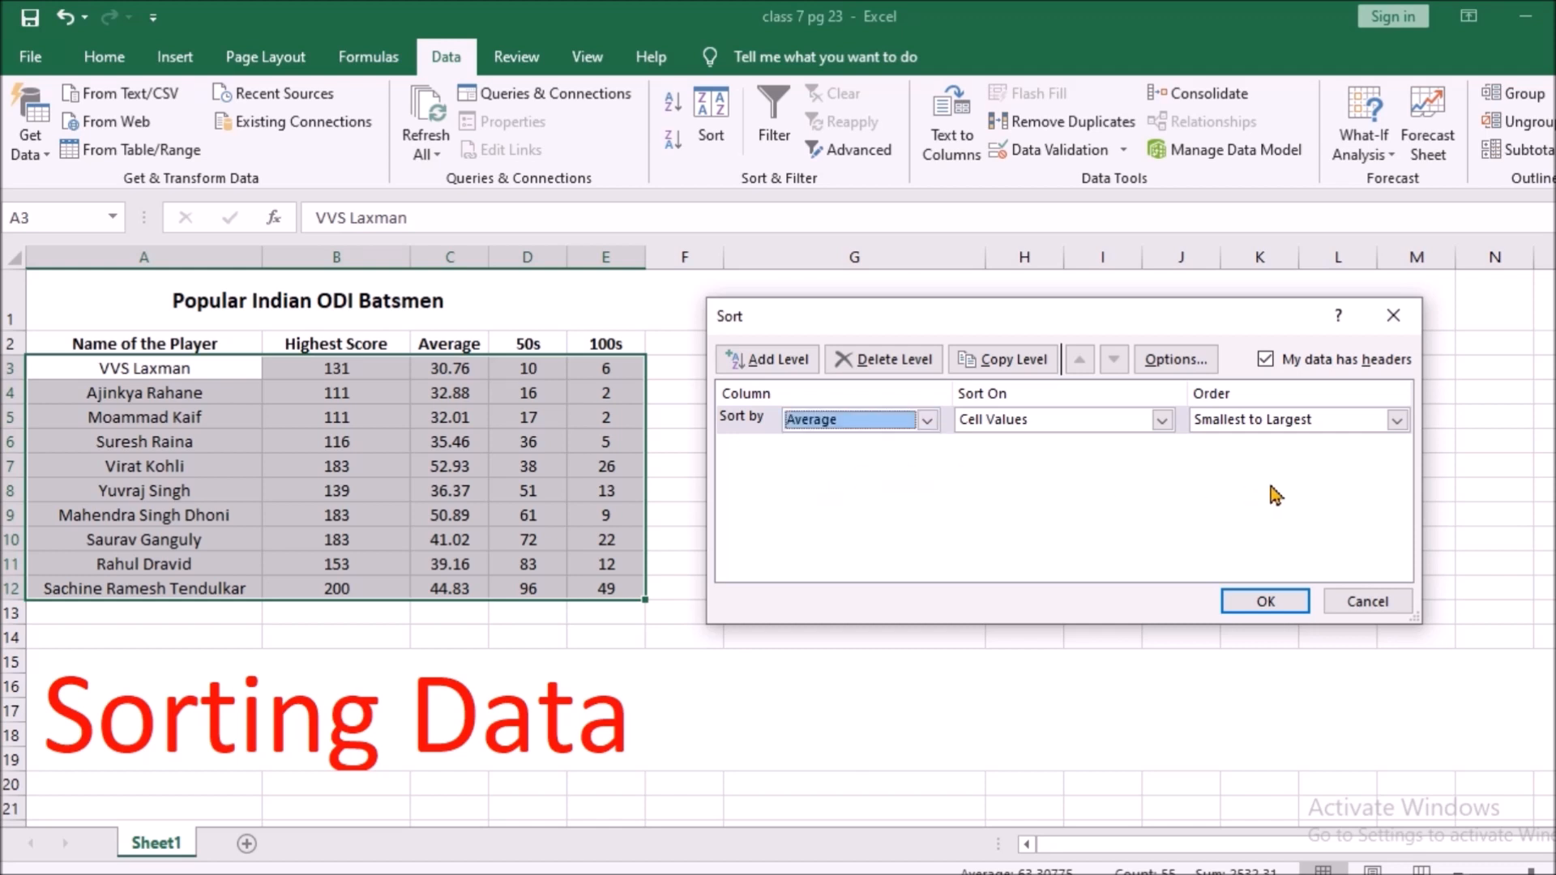
pyautogui.click(1397, 420)
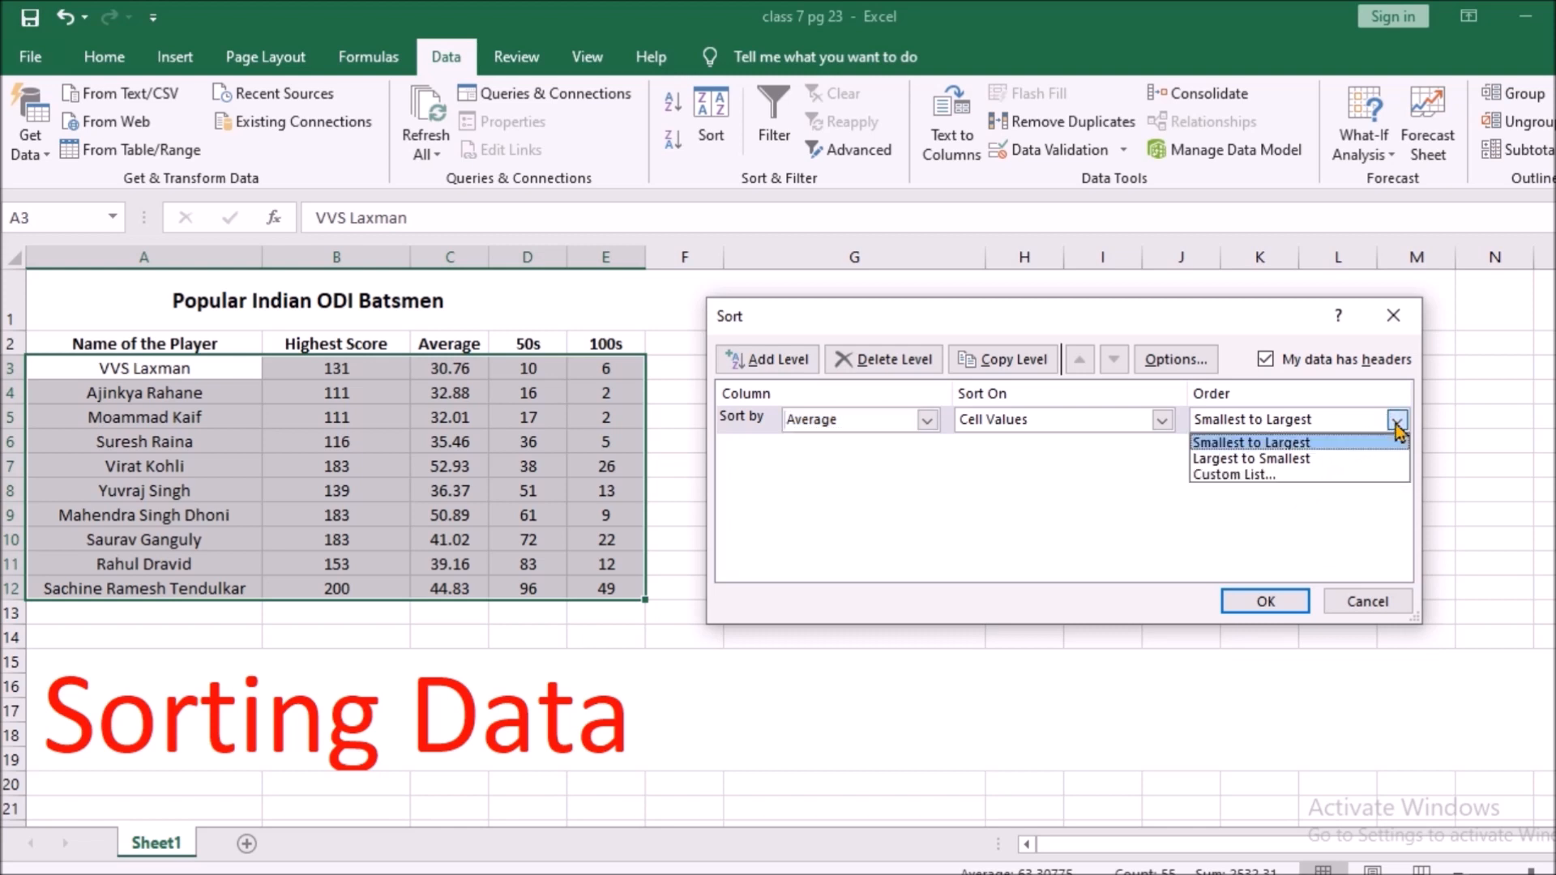
pyautogui.click(1369, 459)
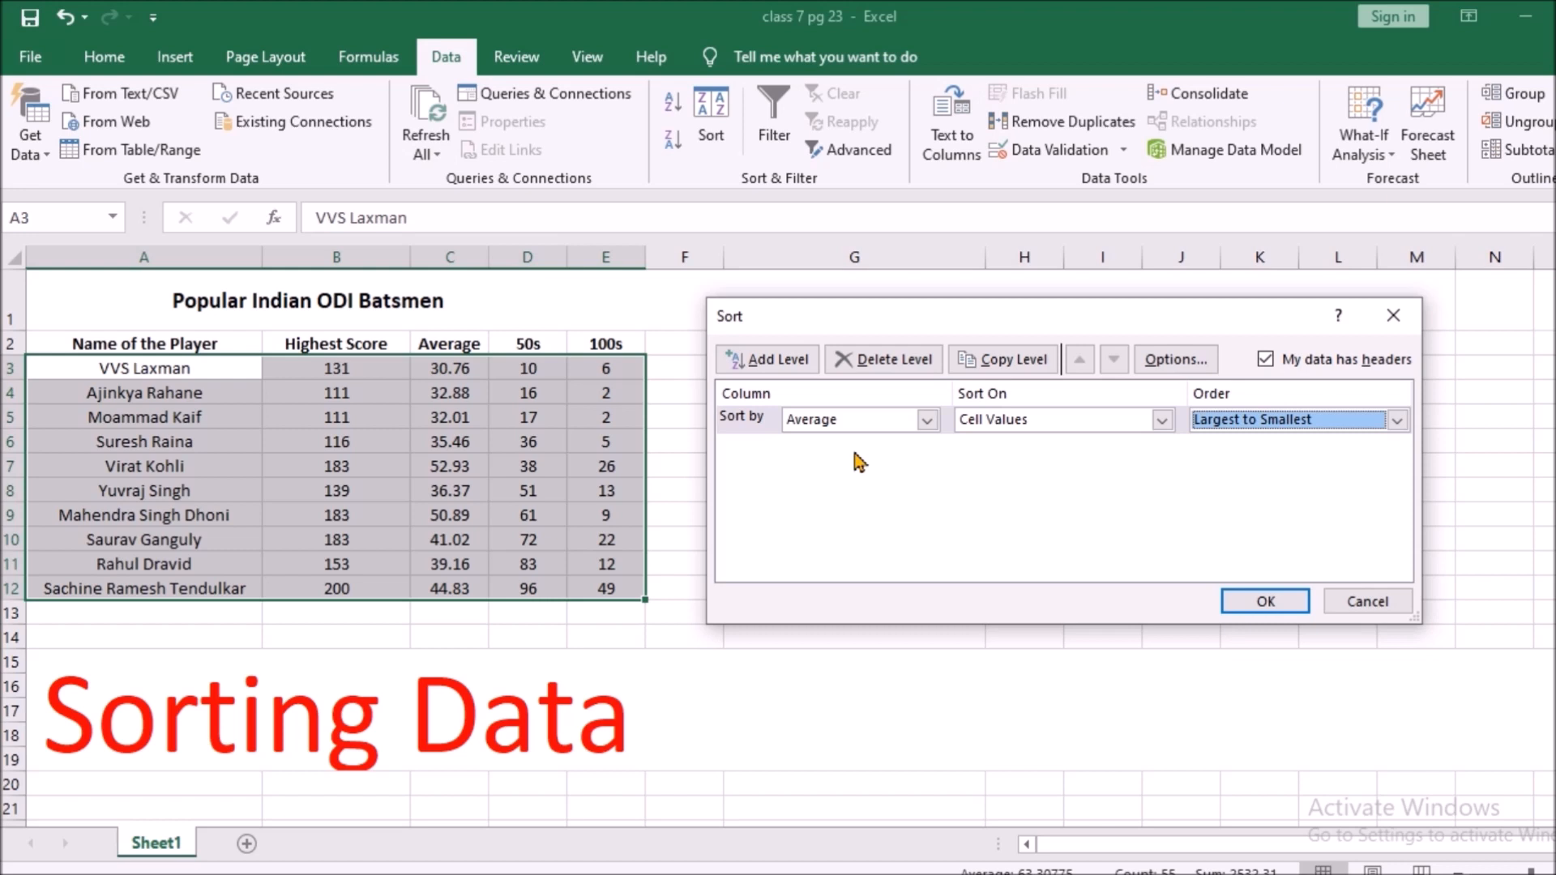
pyautogui.click(1253, 598)
pyautogui.click(476, 445)
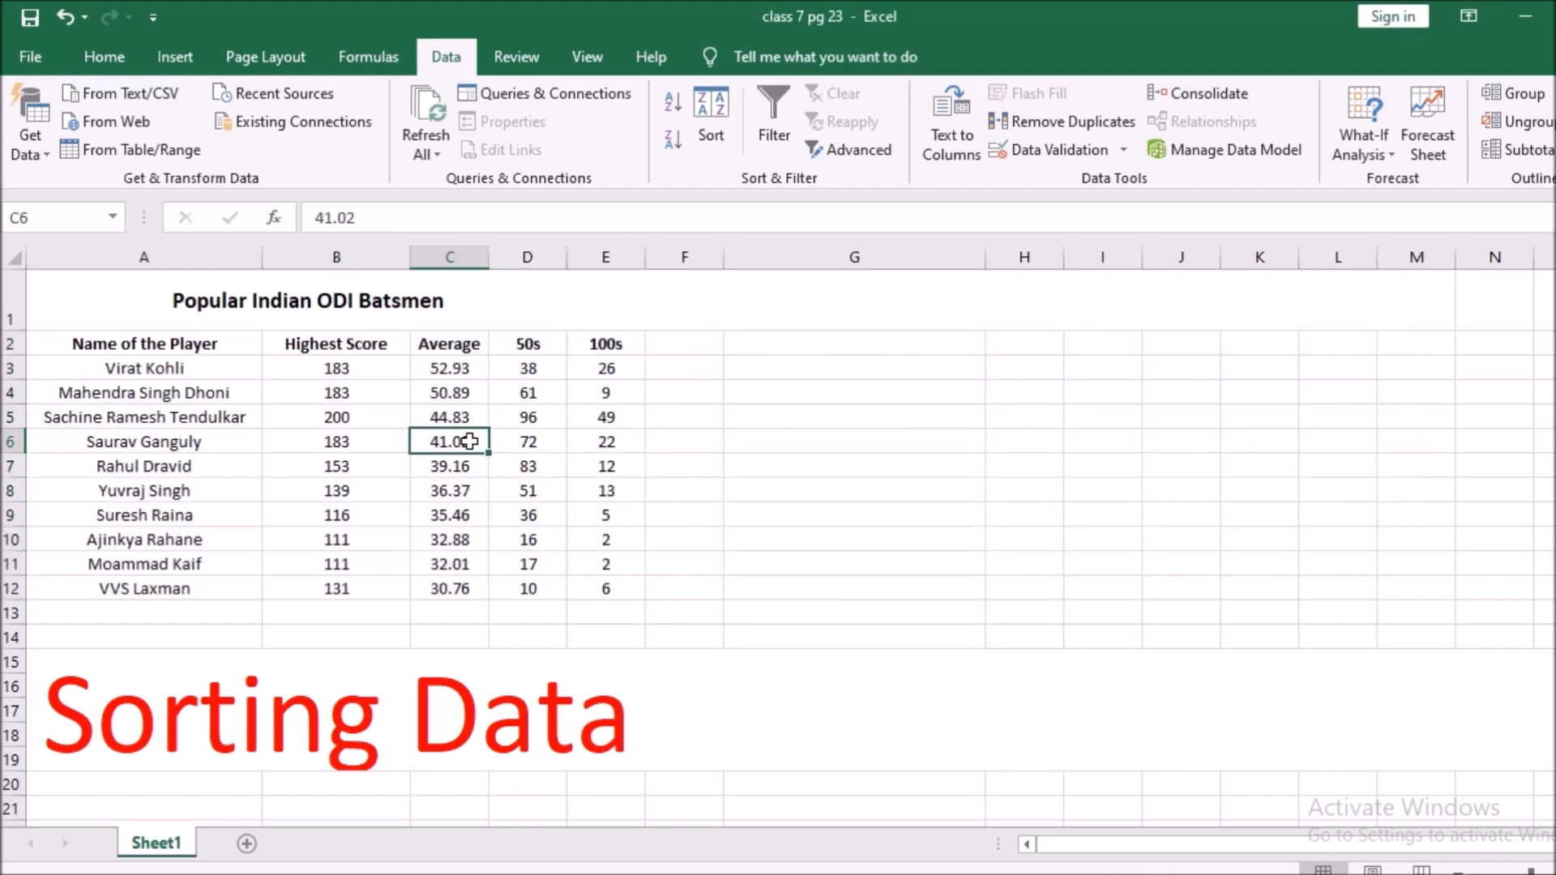
pyautogui.click(468, 368)
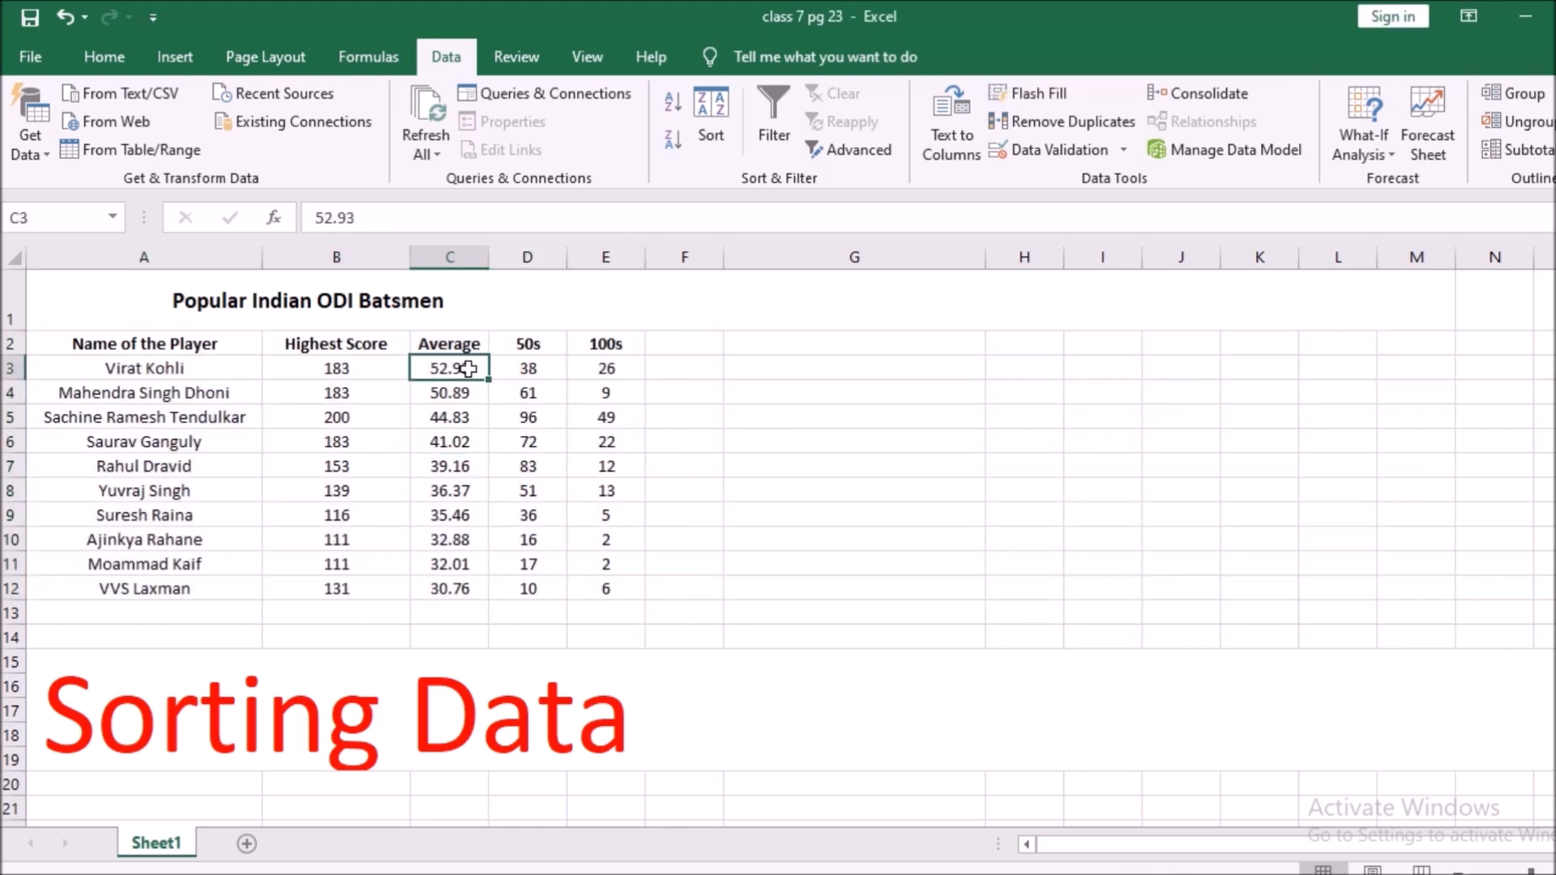
pyautogui.click(468, 596)
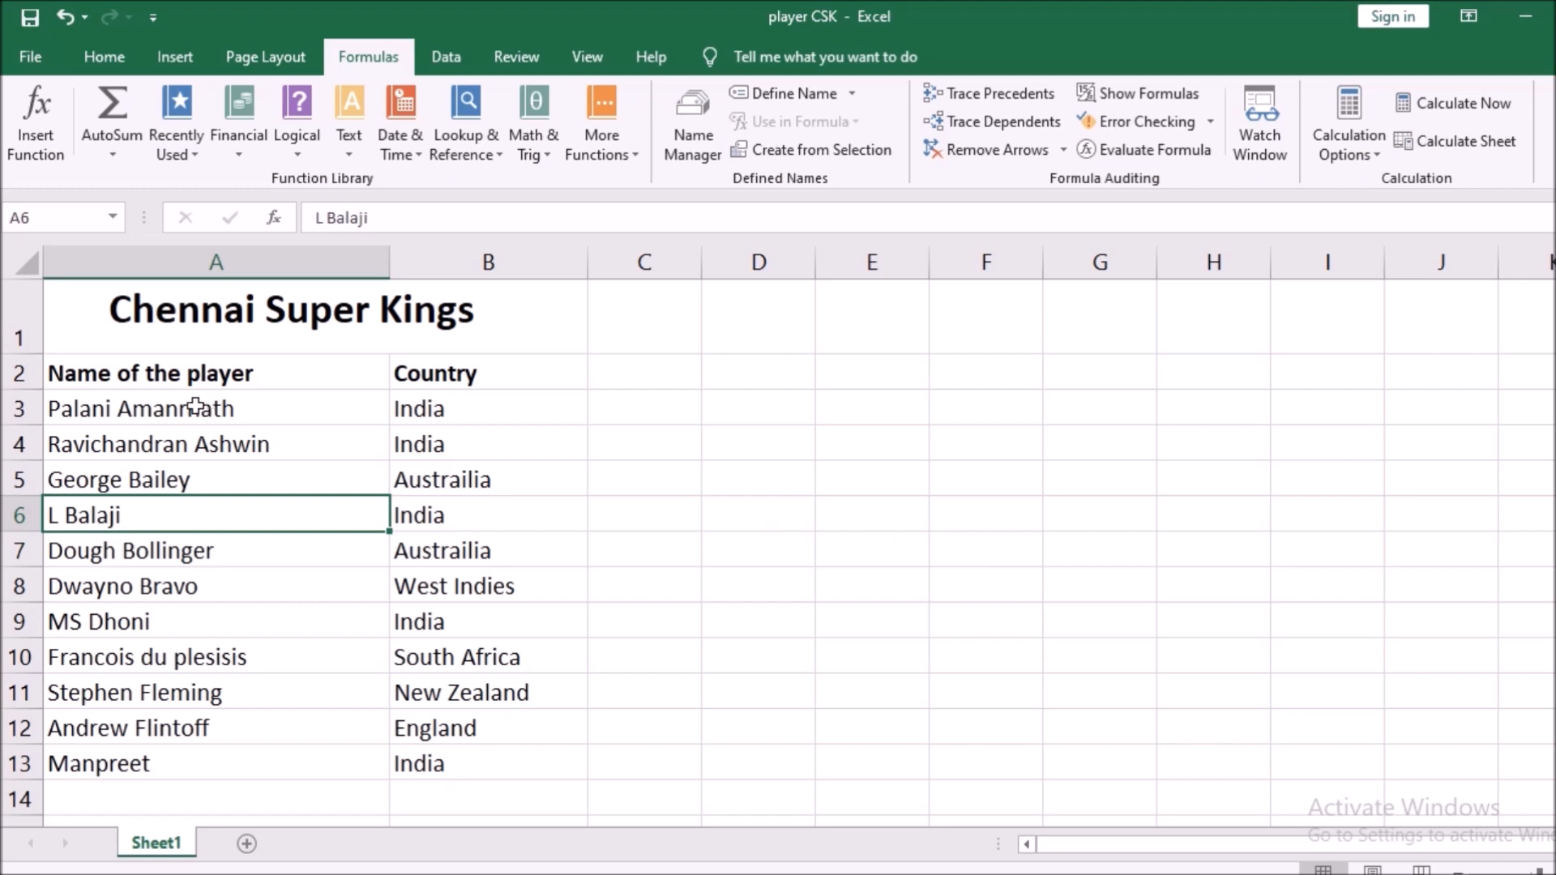
# Turn on filtering for the Name of the player and Country headers (A2:B2) in the Chennai Super Kings table
pyautogui.click(153, 405)
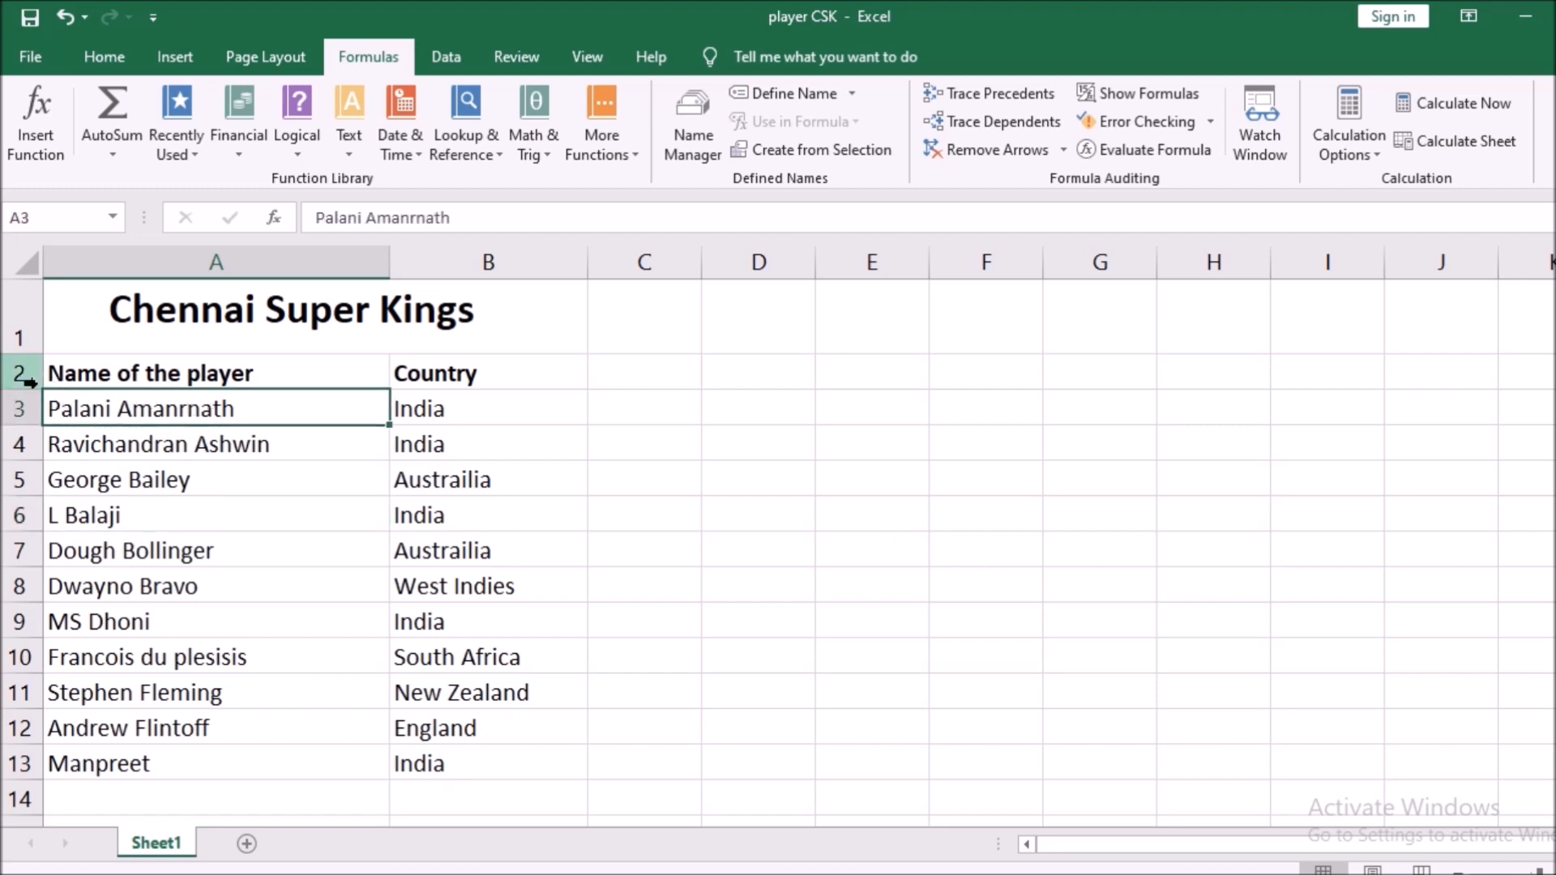
pyautogui.click(81, 377)
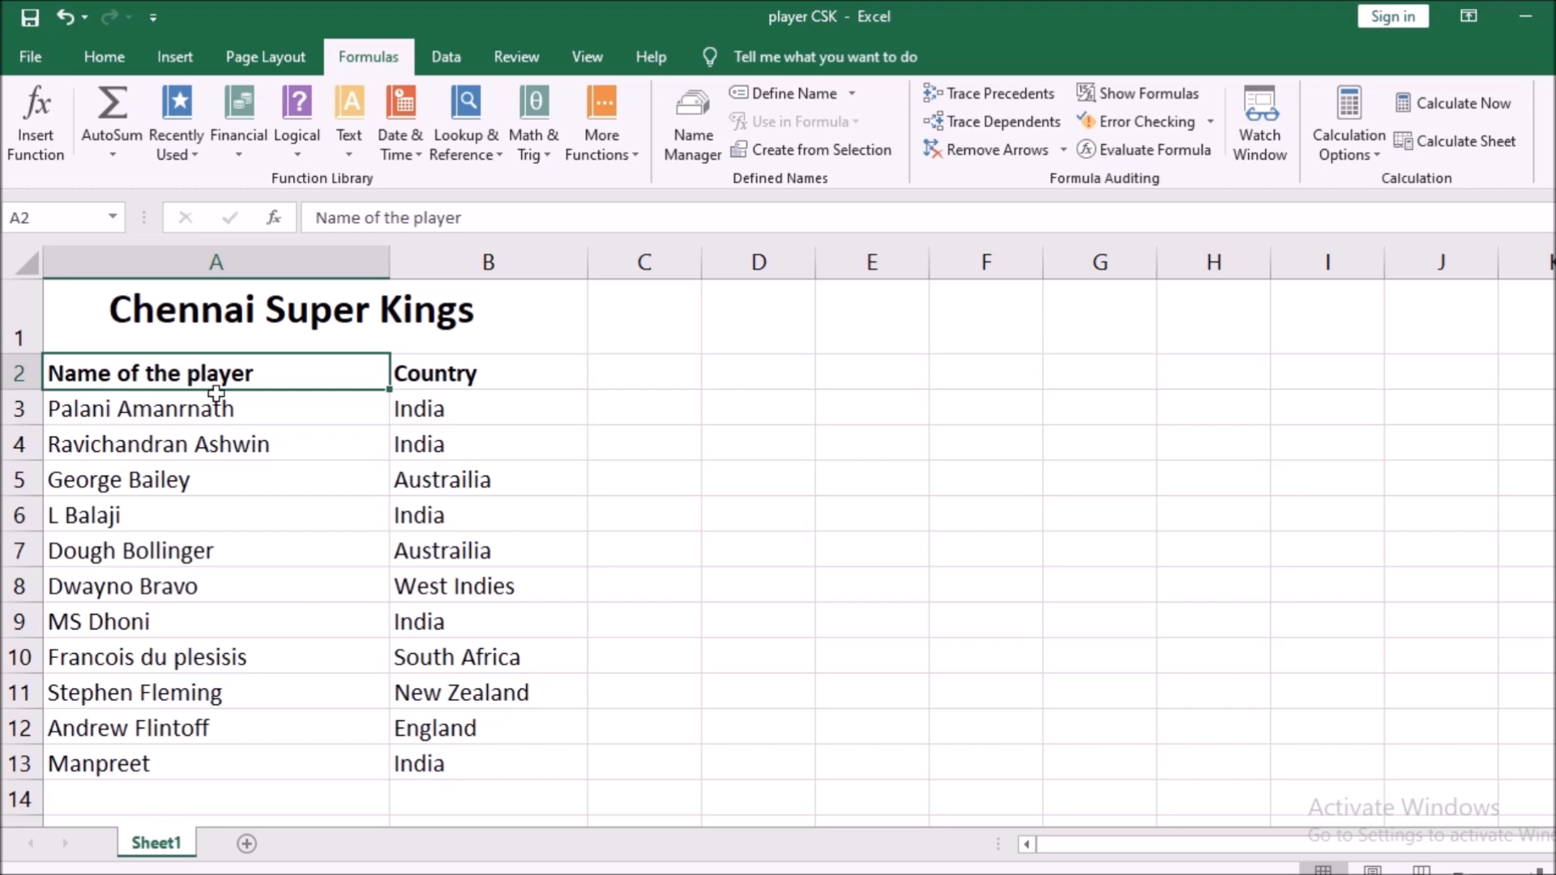
pyautogui.moveTo(331, 379); pyautogui.dragTo(461, 381)
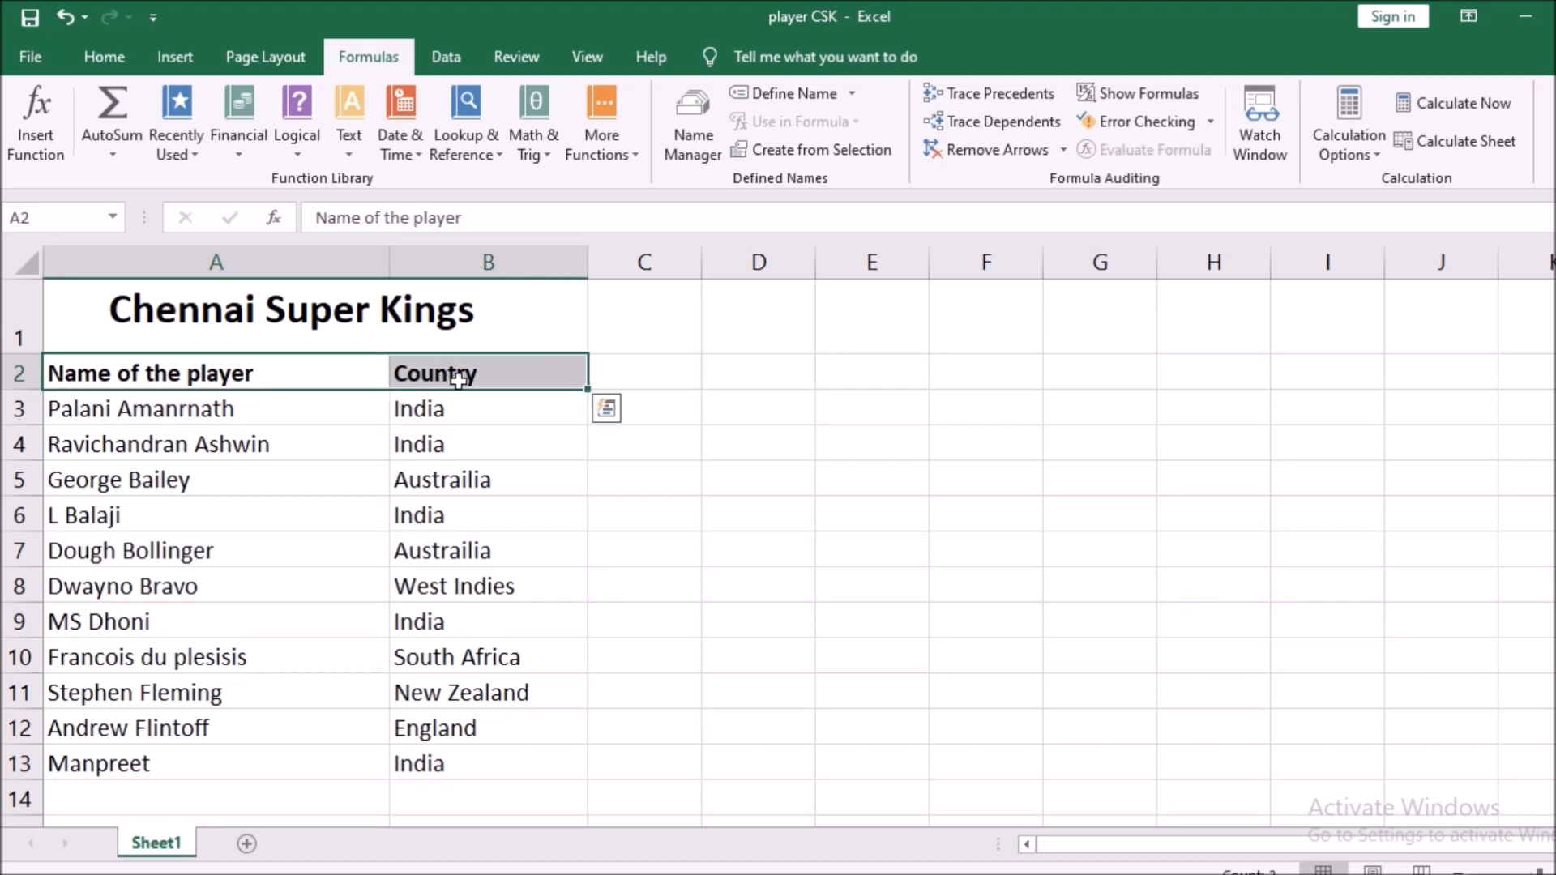
pyautogui.click(444, 61)
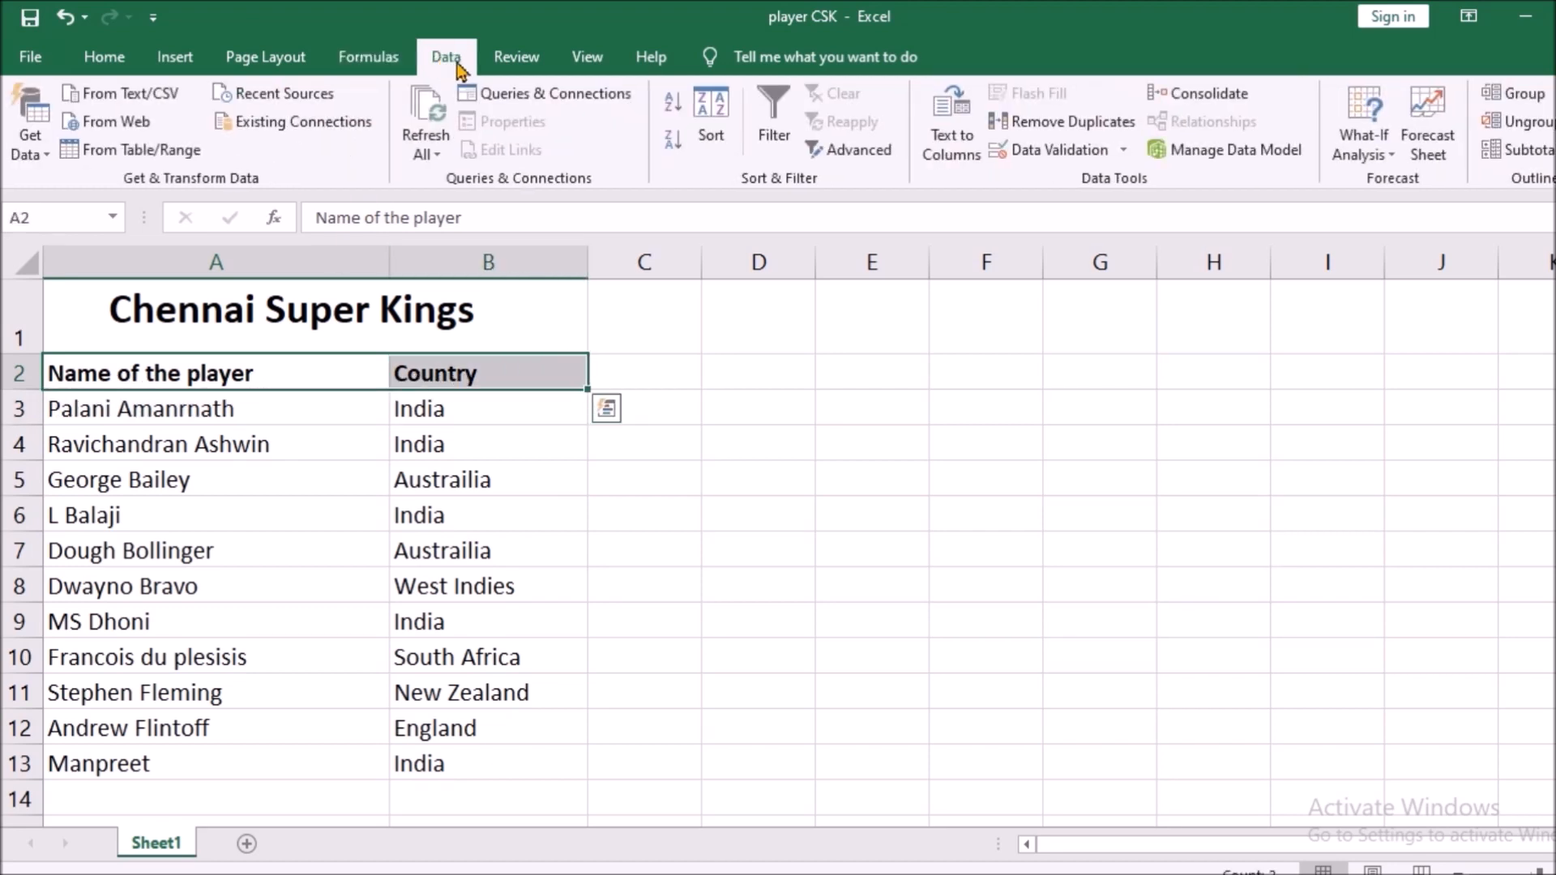
pyautogui.click(790, 144)
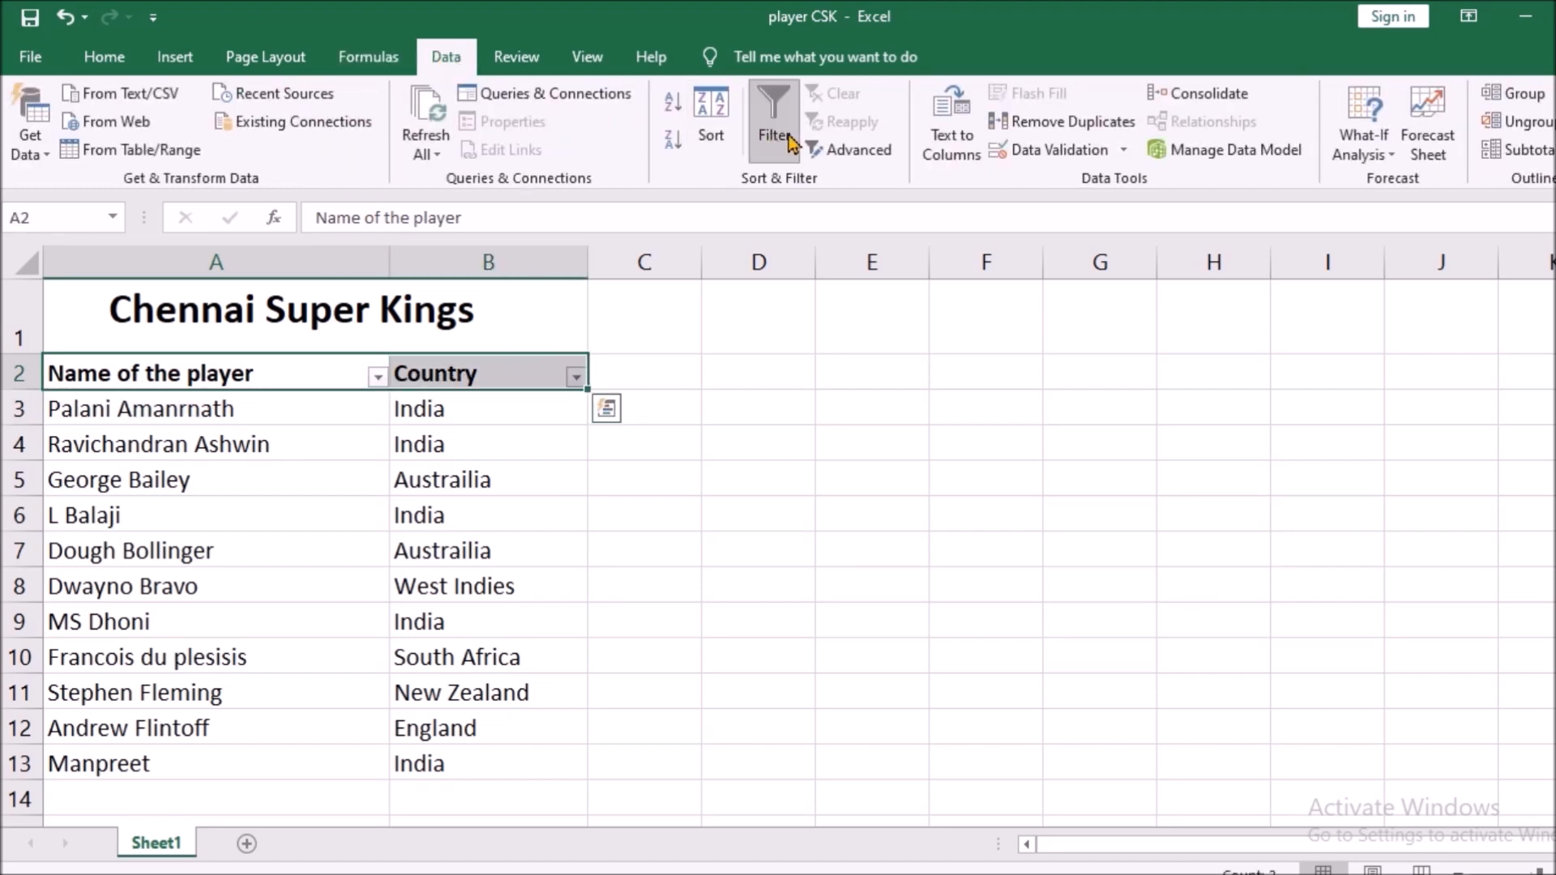
# Filter the Country column of the Chennai Super Kings table to show only India
pyautogui.click(421, 459)
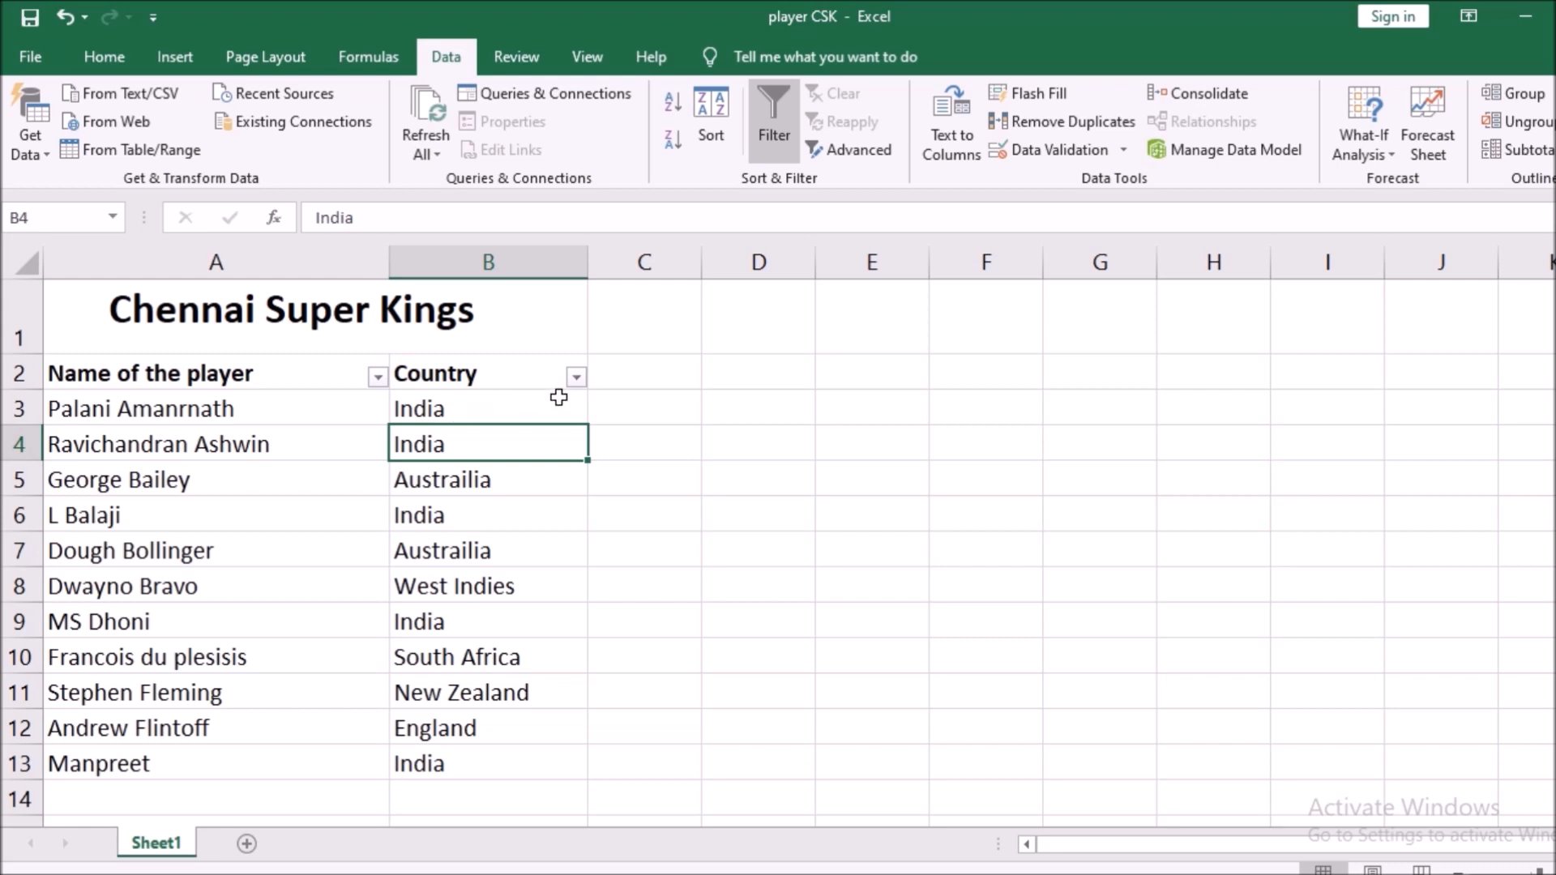
pyautogui.click(576, 380)
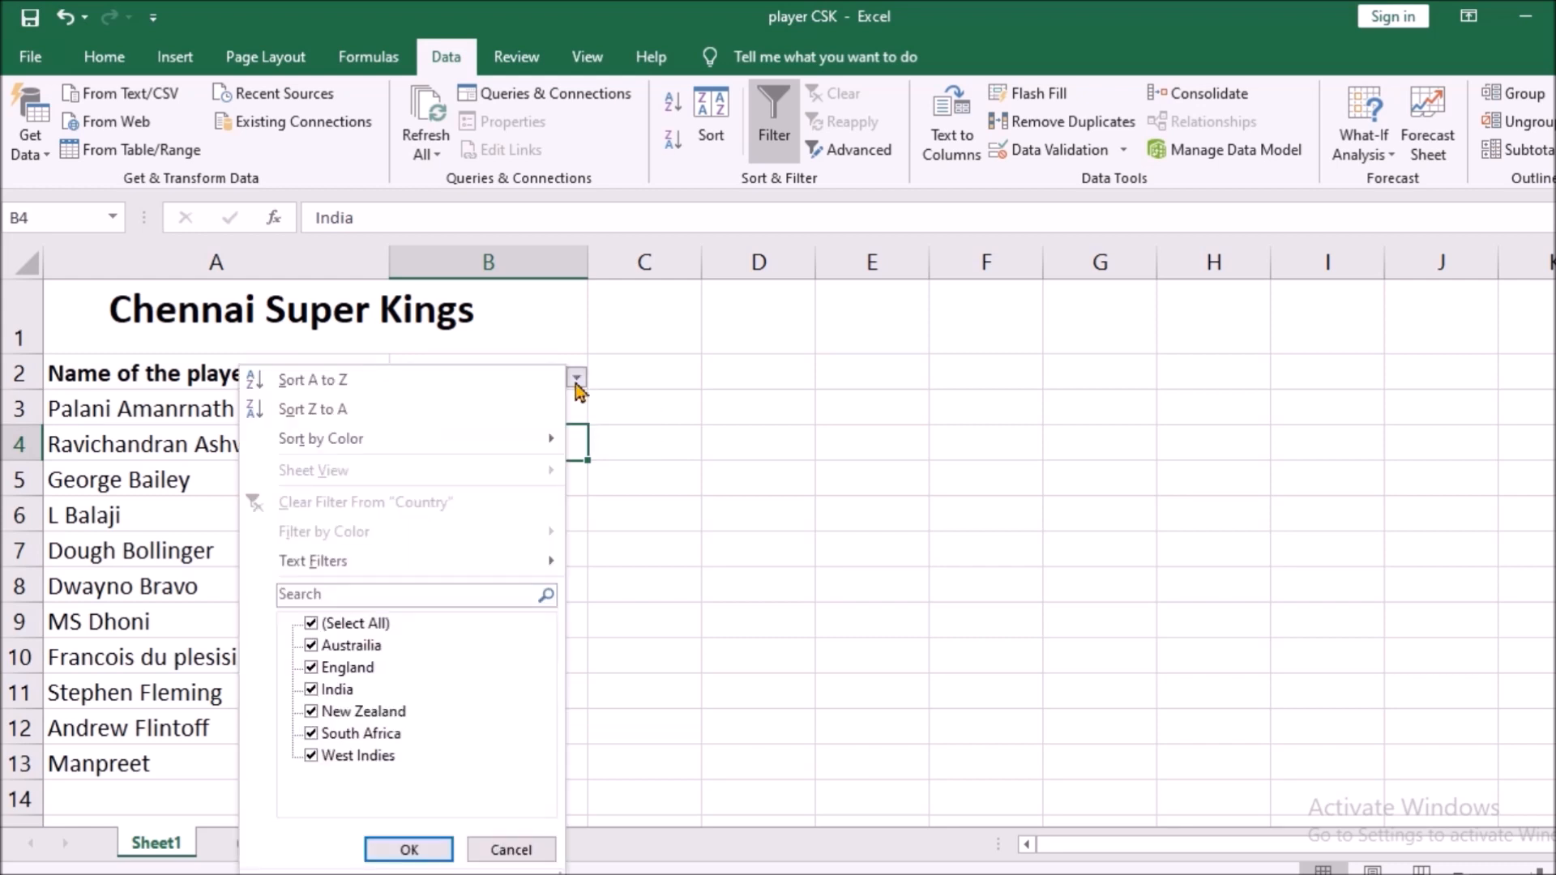
pyautogui.click(312, 624)
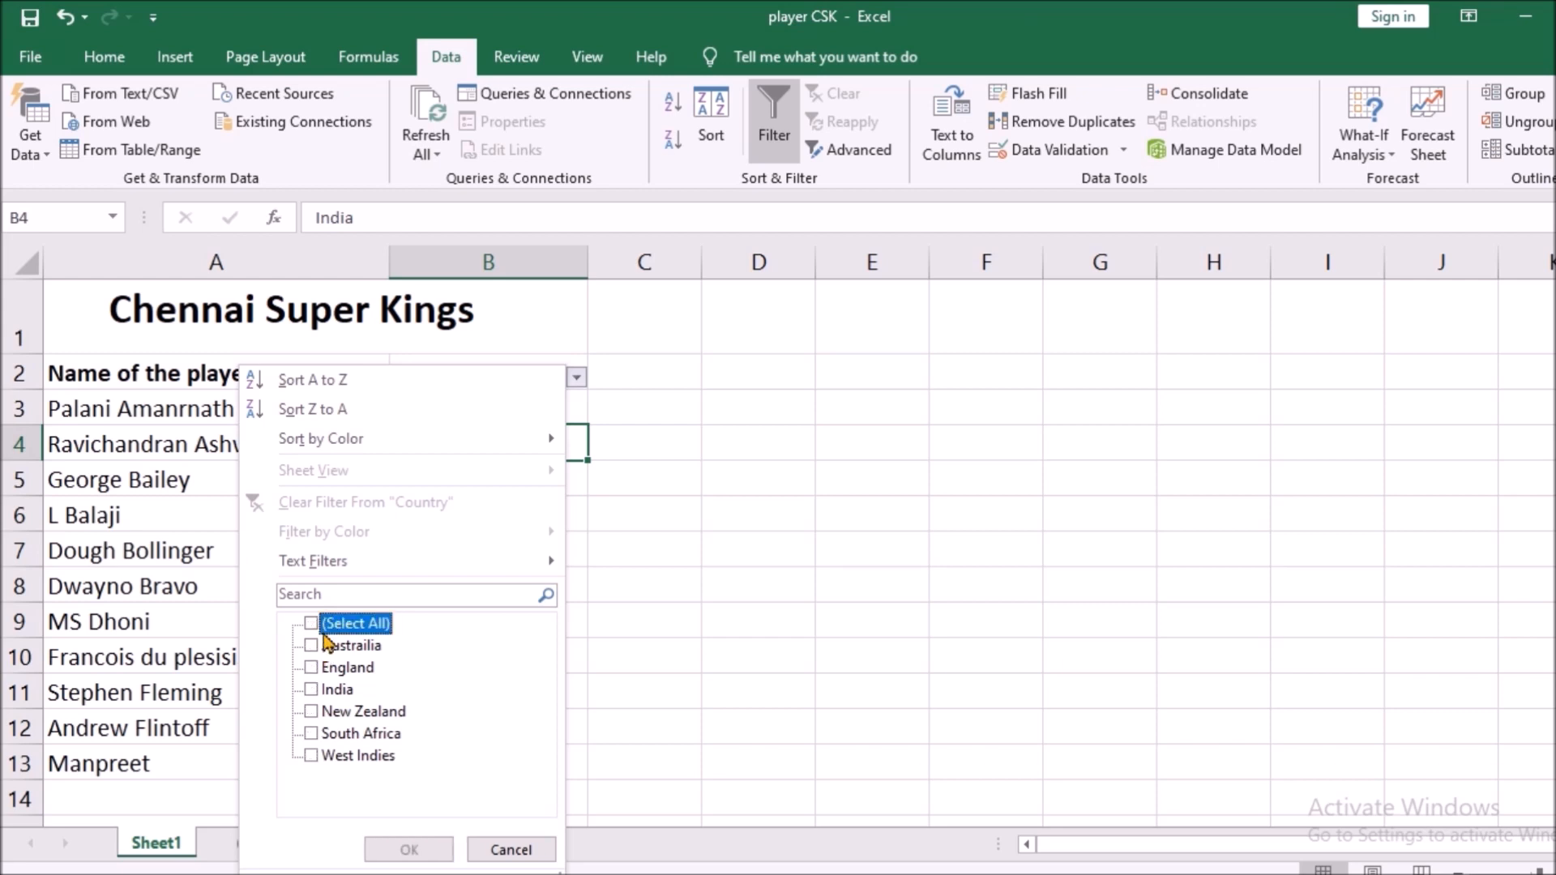
pyautogui.click(311, 691)
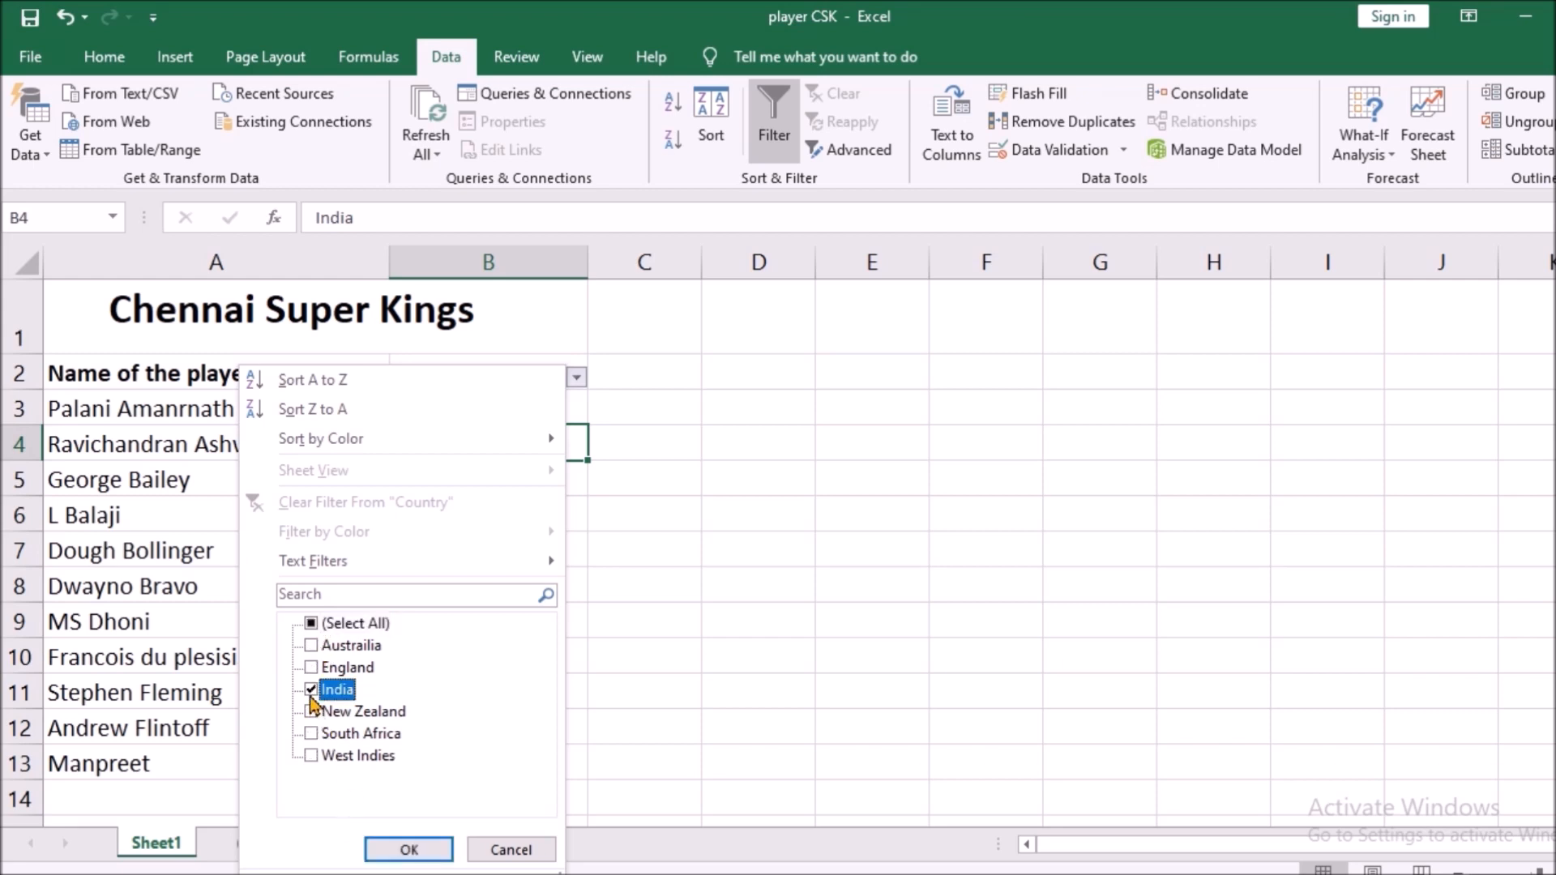
pyautogui.click(410, 850)
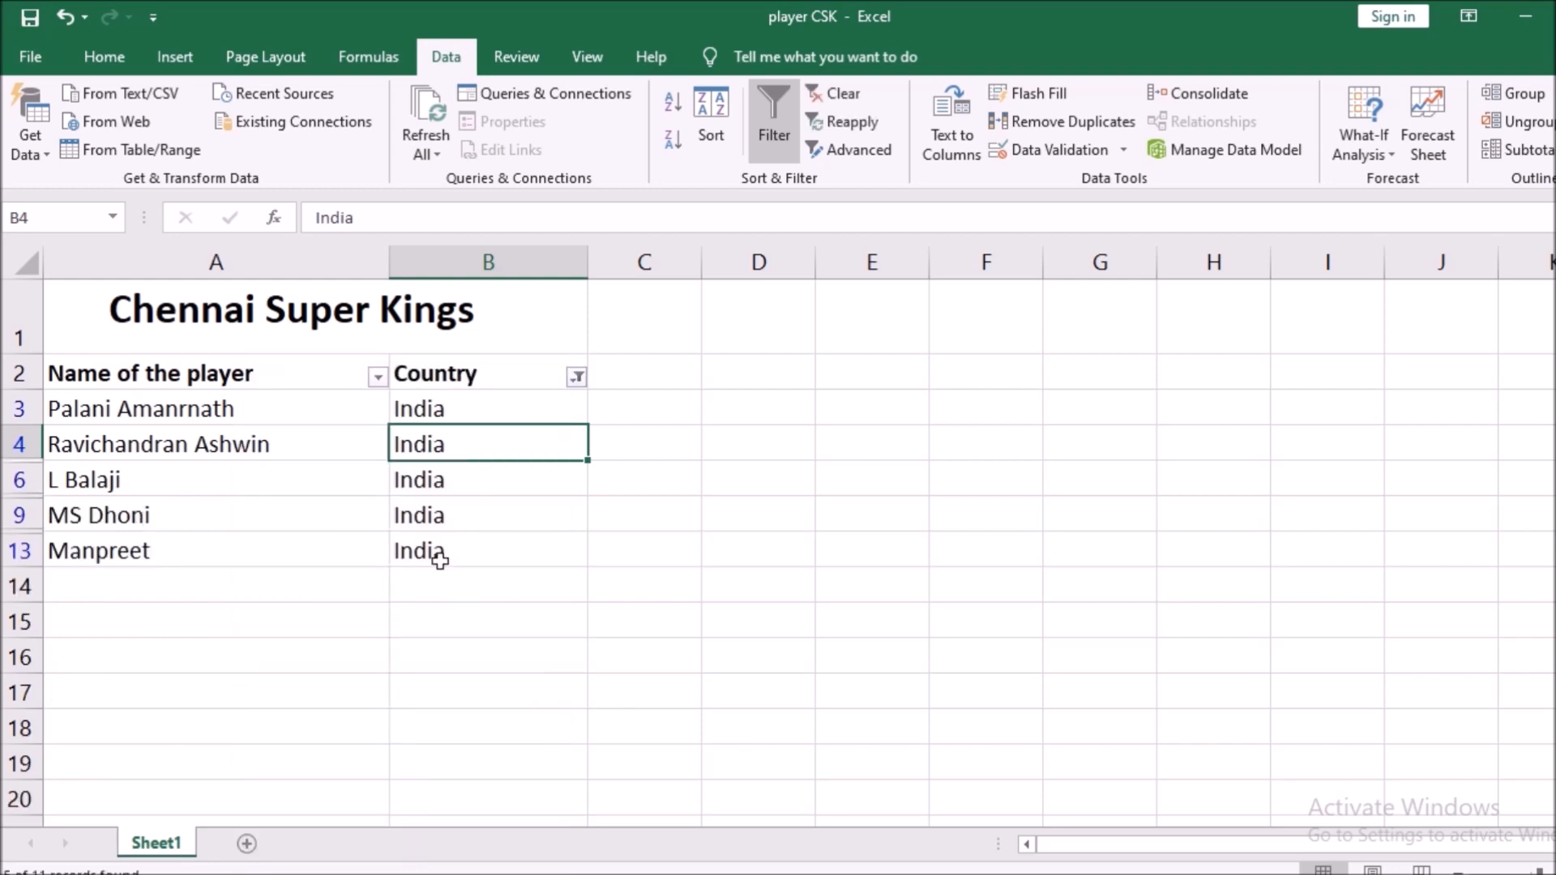
pyautogui.moveTo(462, 555); pyautogui.dragTo(180, 411)
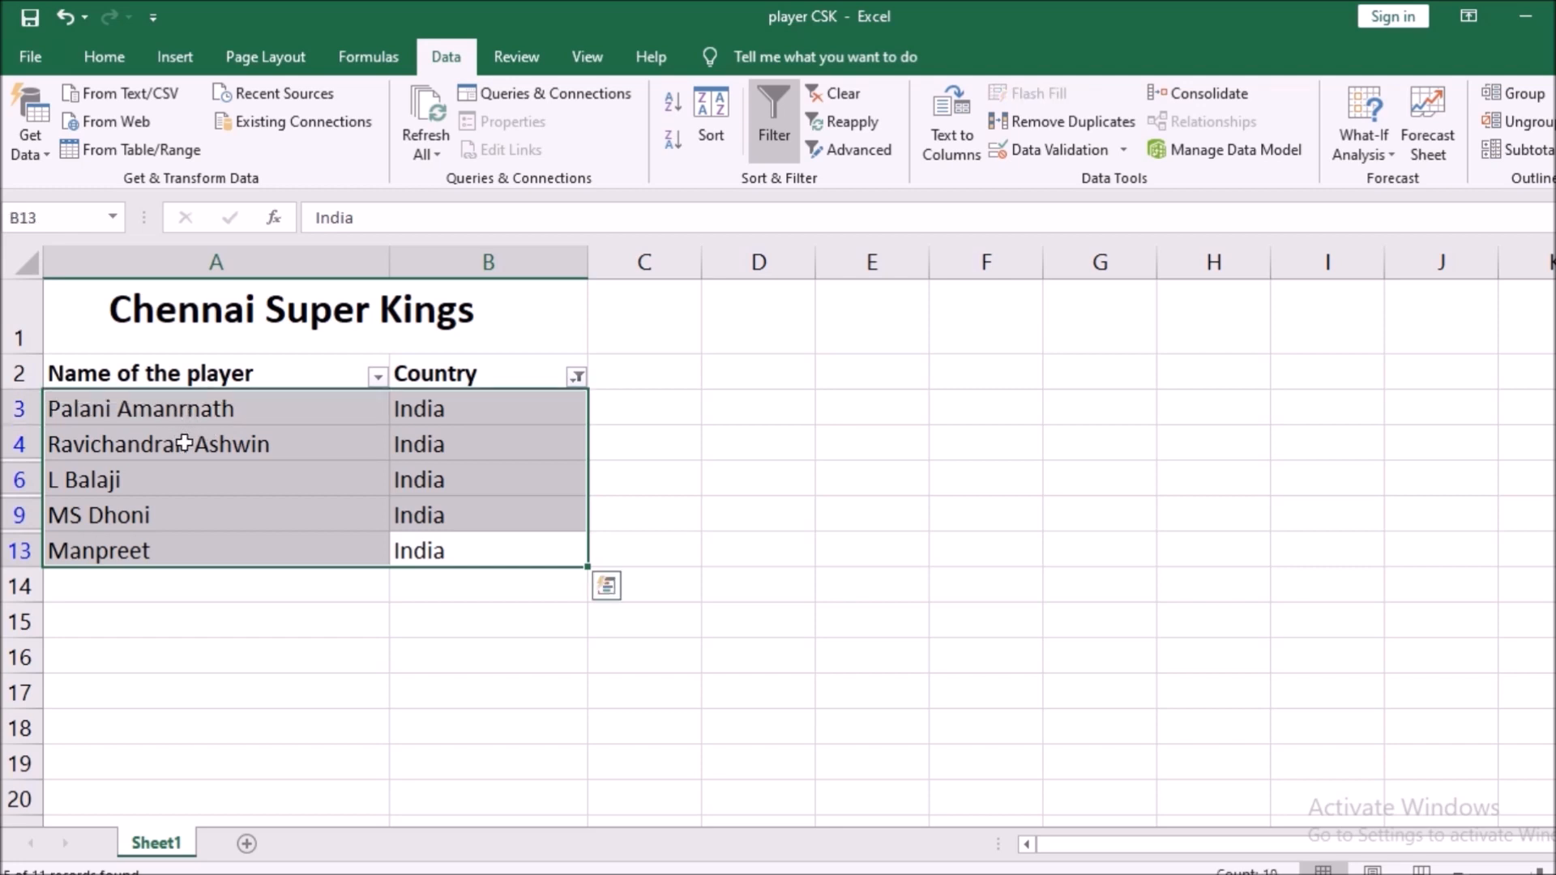
pyautogui.click(324, 680)
pyautogui.moveTo(97, 405); pyautogui.dragTo(484, 552)
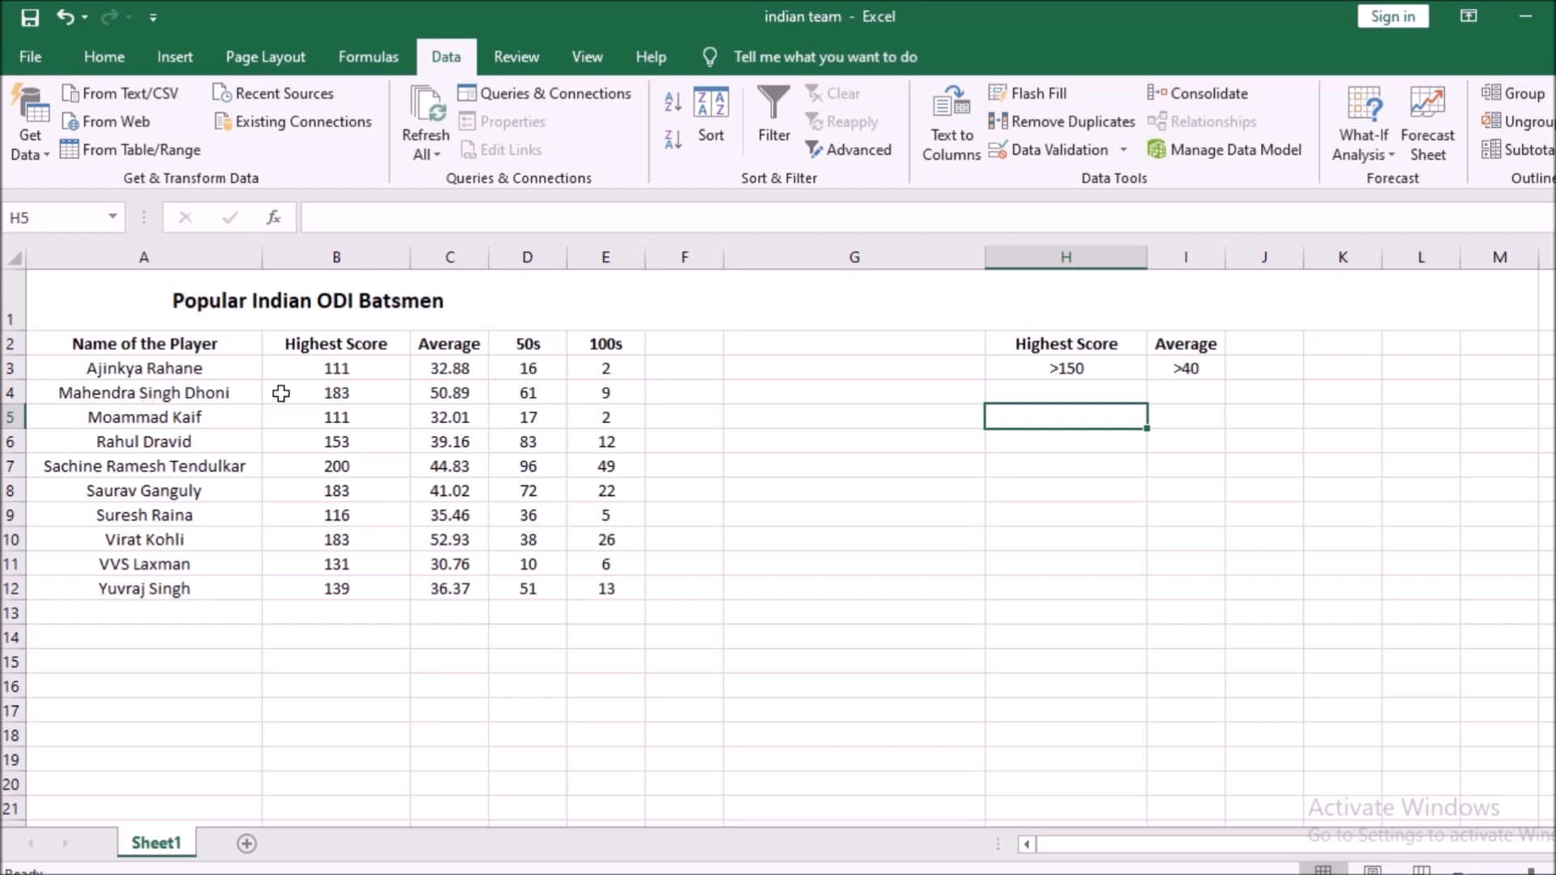
# Examine the batsmen table and the separate Highest Score and Average criteria in H2:I3 of the indian team workbook
pyautogui.click(116, 341)
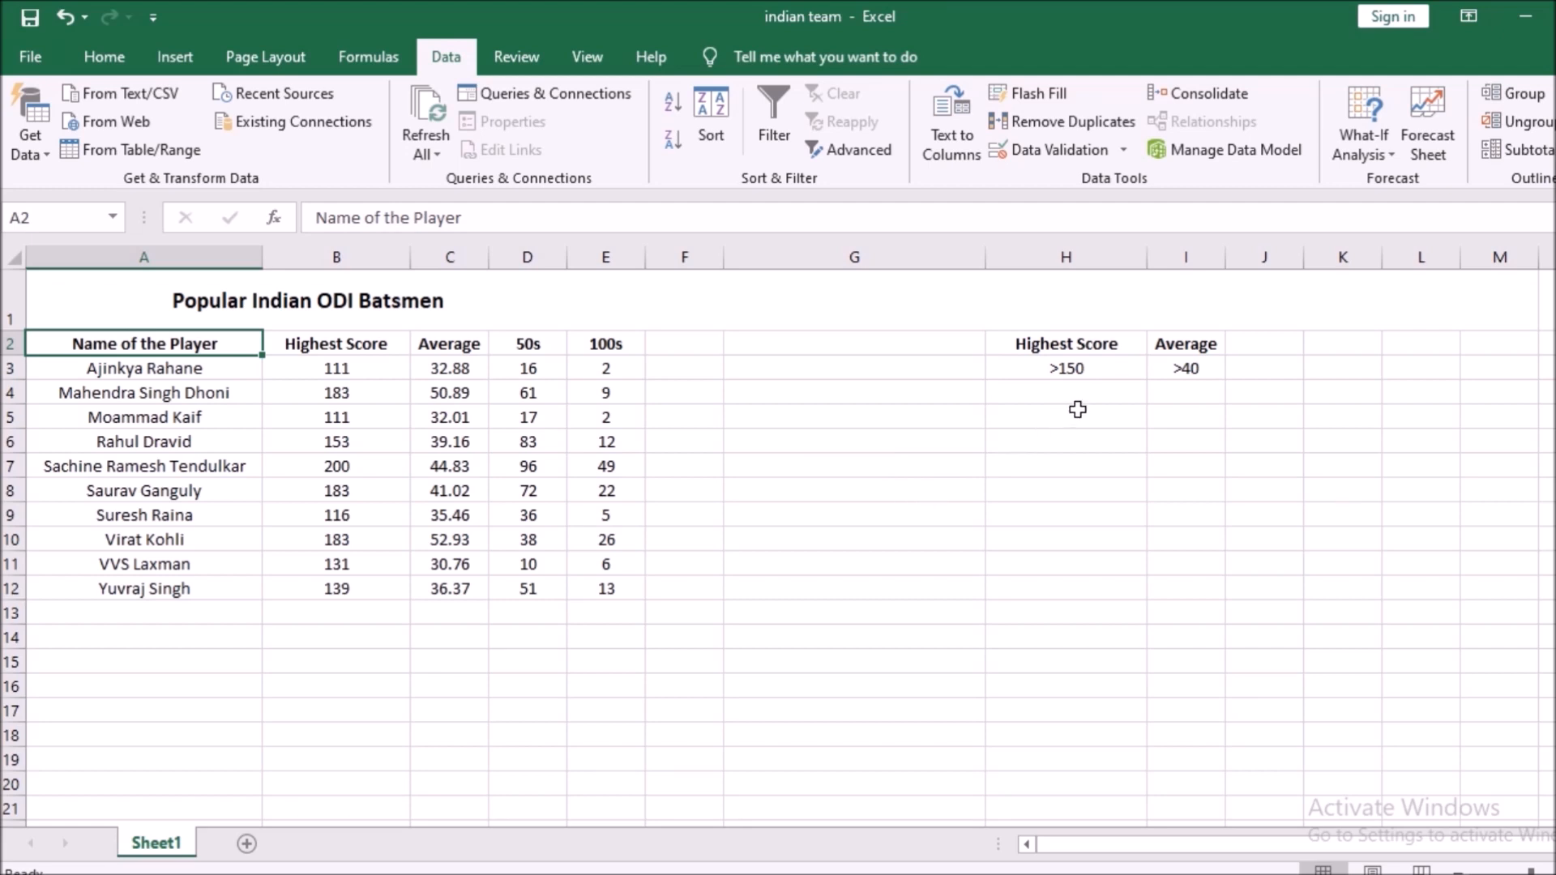
pyautogui.click(1073, 370)
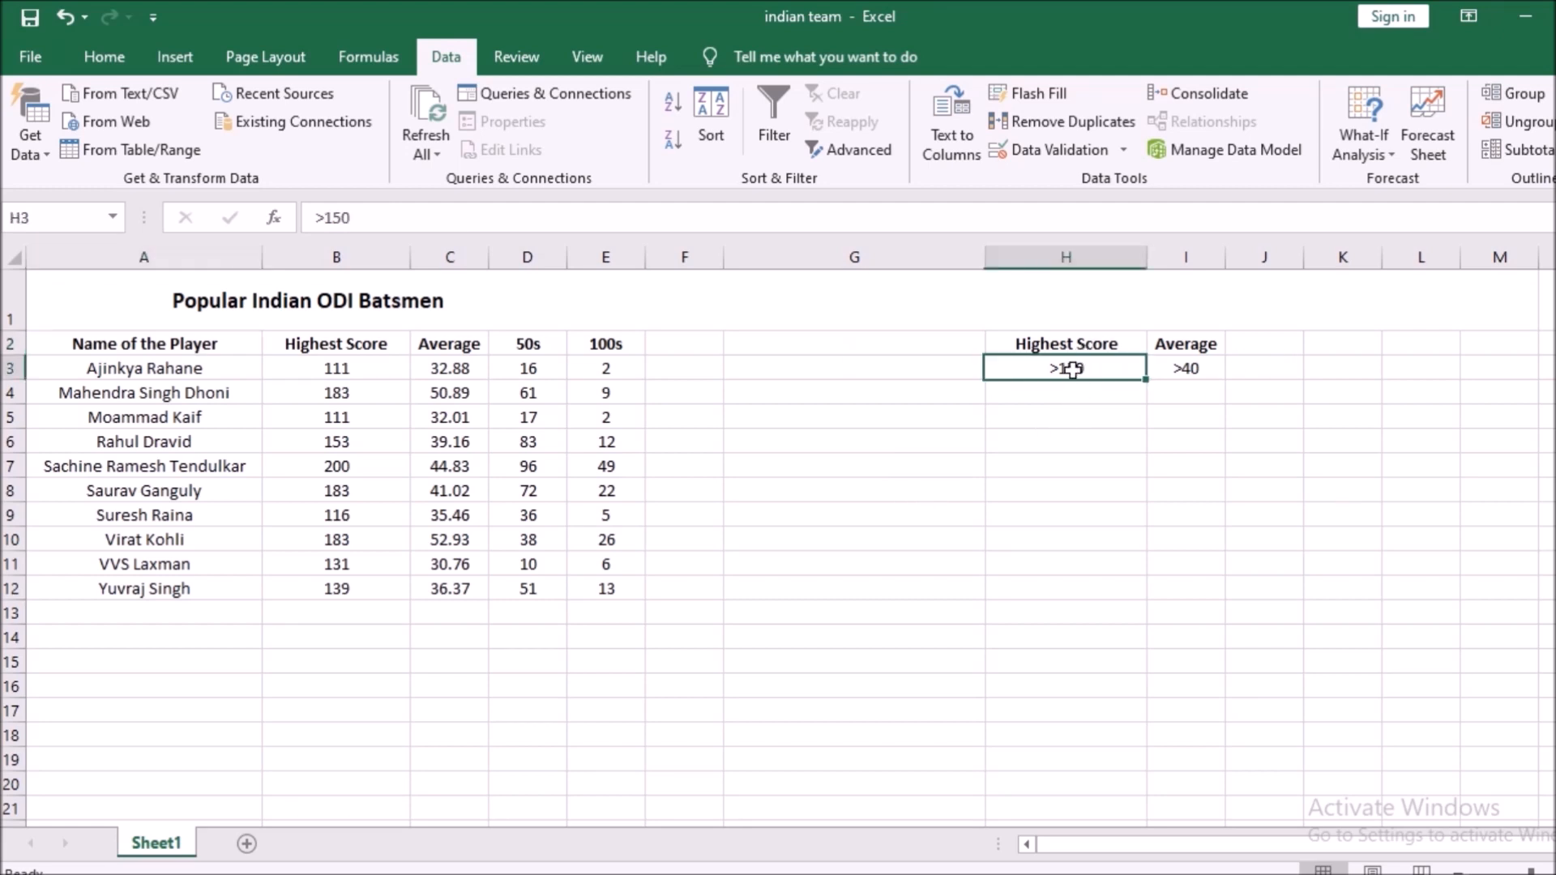
pyautogui.moveTo(1073, 370); pyautogui.dragTo(1185, 370)
pyautogui.click(1073, 442)
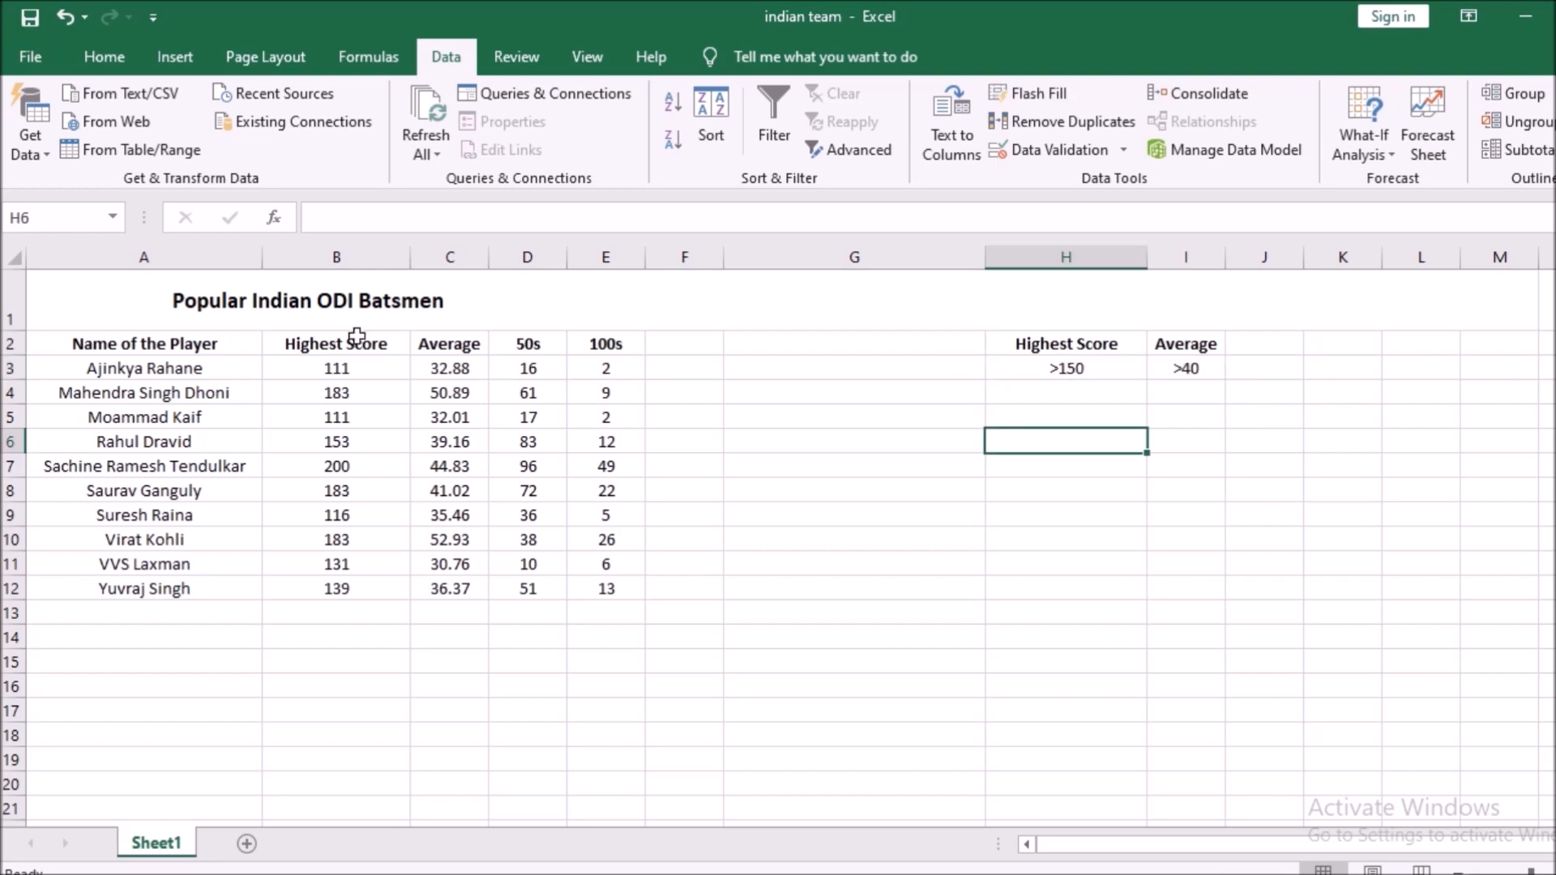
pyautogui.moveTo(78, 368); pyautogui.dragTo(610, 586)
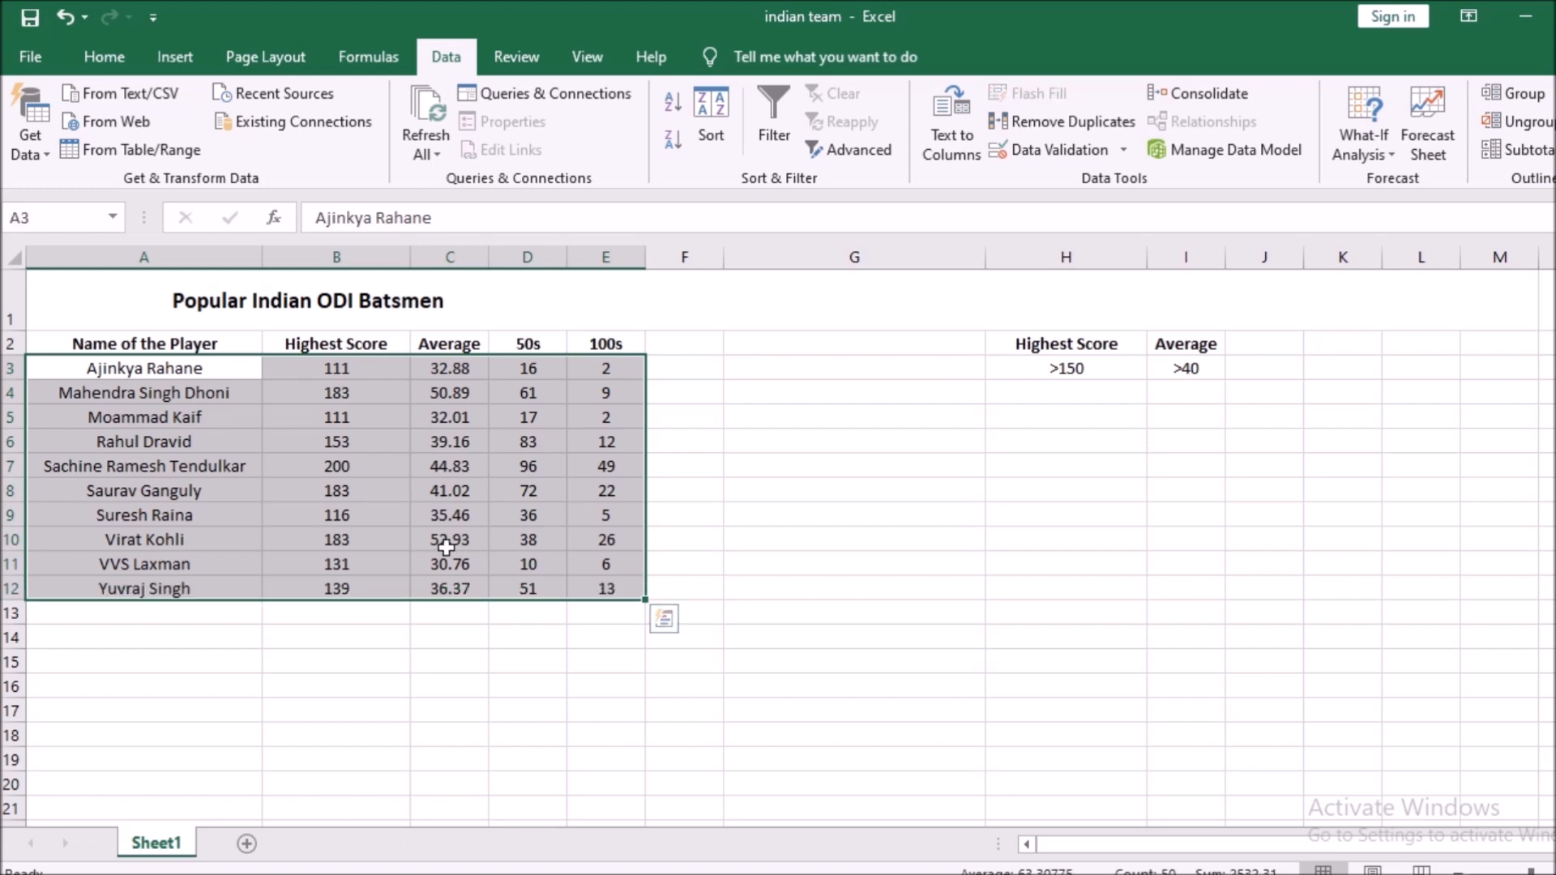
pyautogui.click(1055, 482)
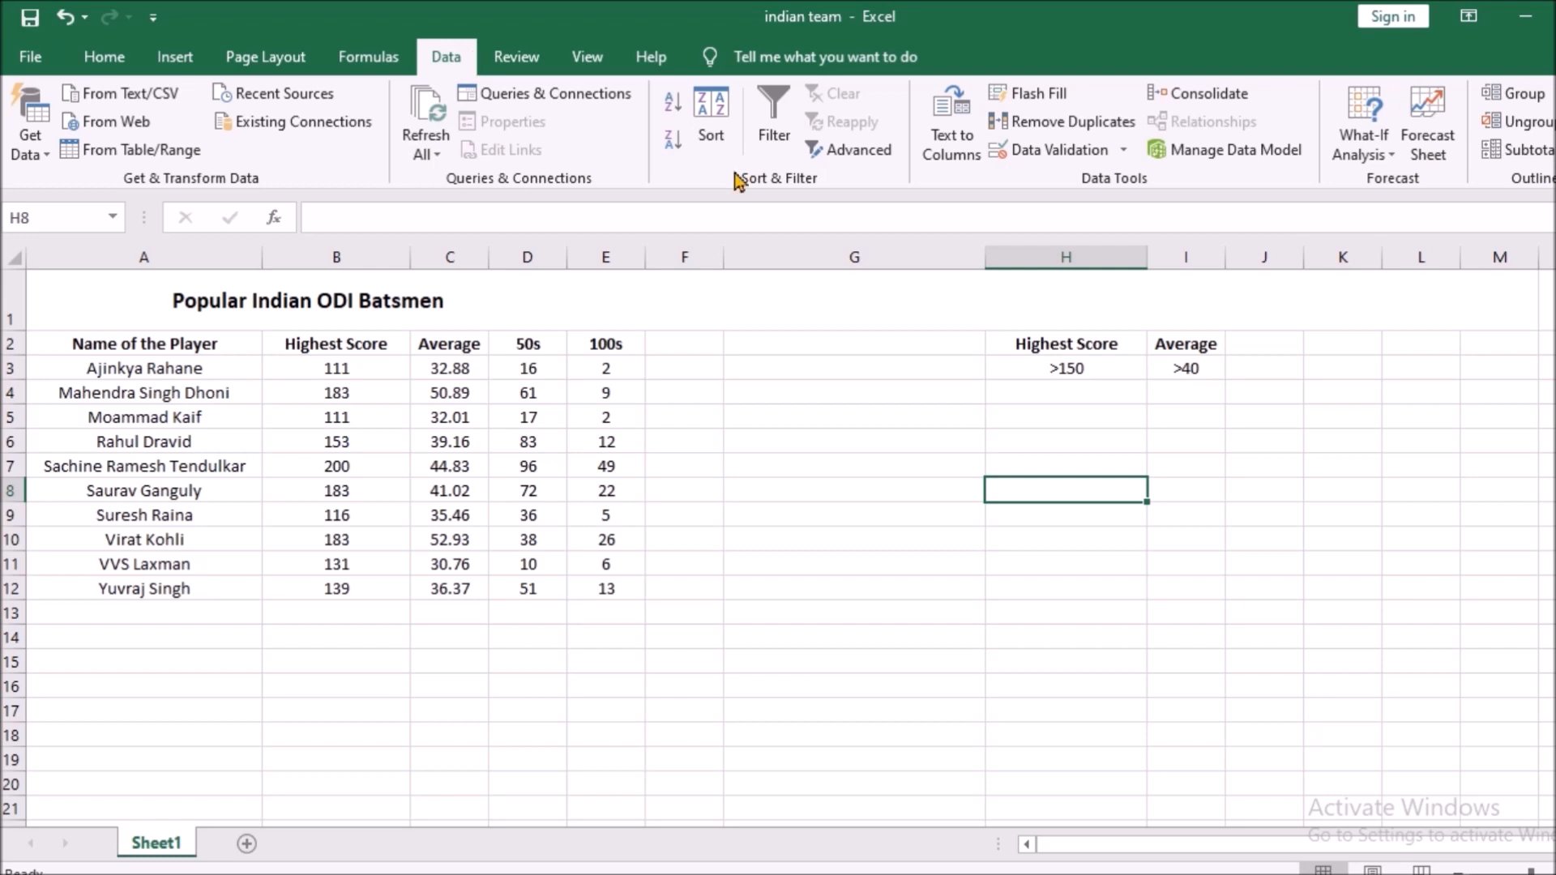
# Set up an Advanced Filter on the batsmen list A2:E12 with H2:I3 as the criteria range
pyautogui.click(878, 146)
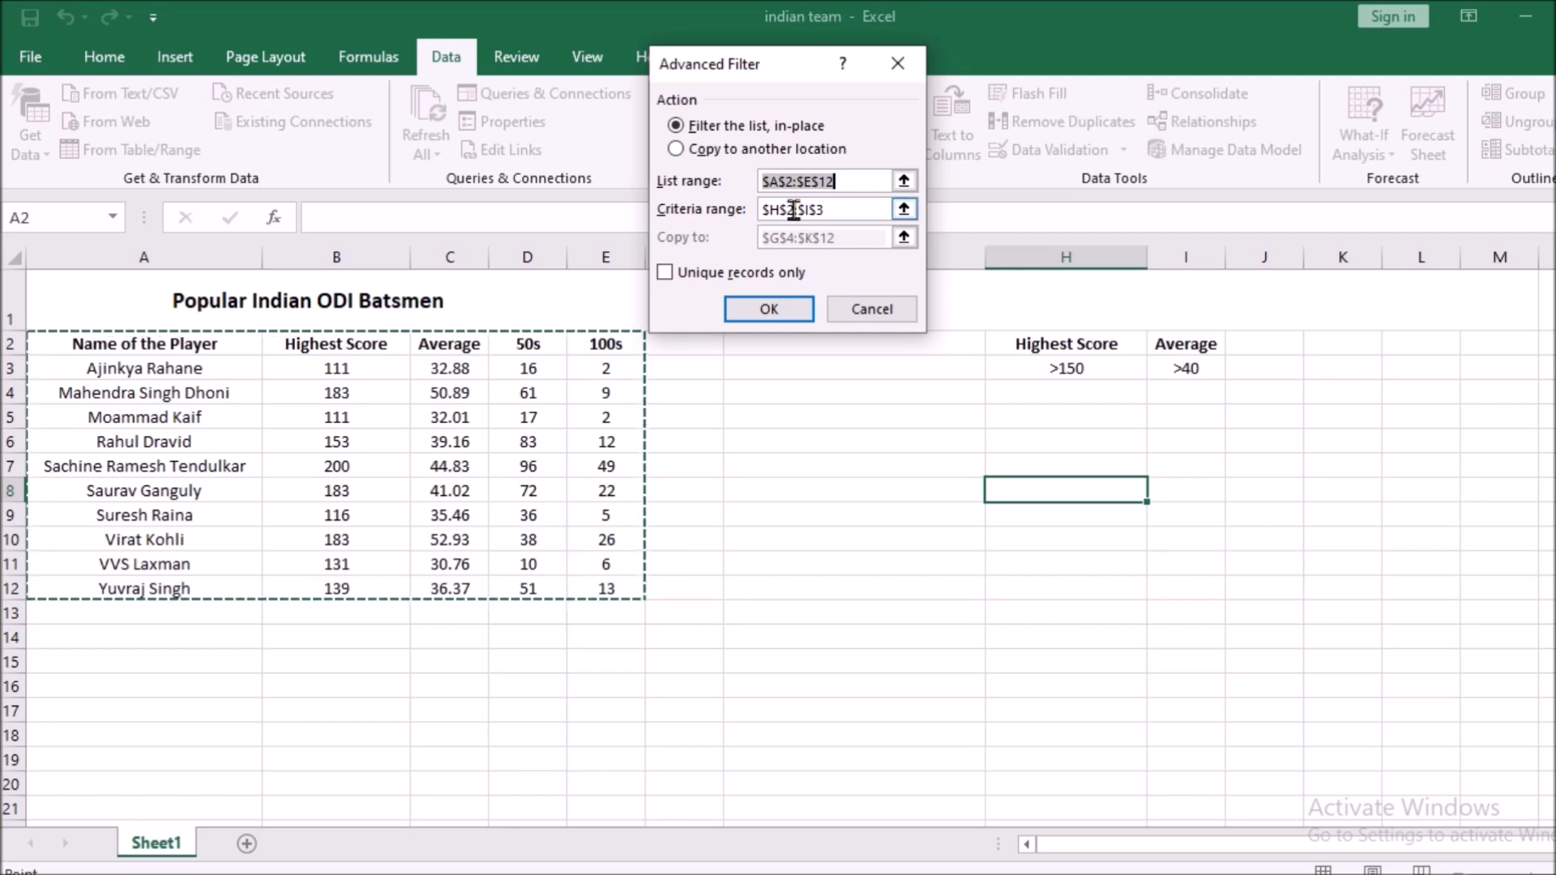
pyautogui.click(851, 209)
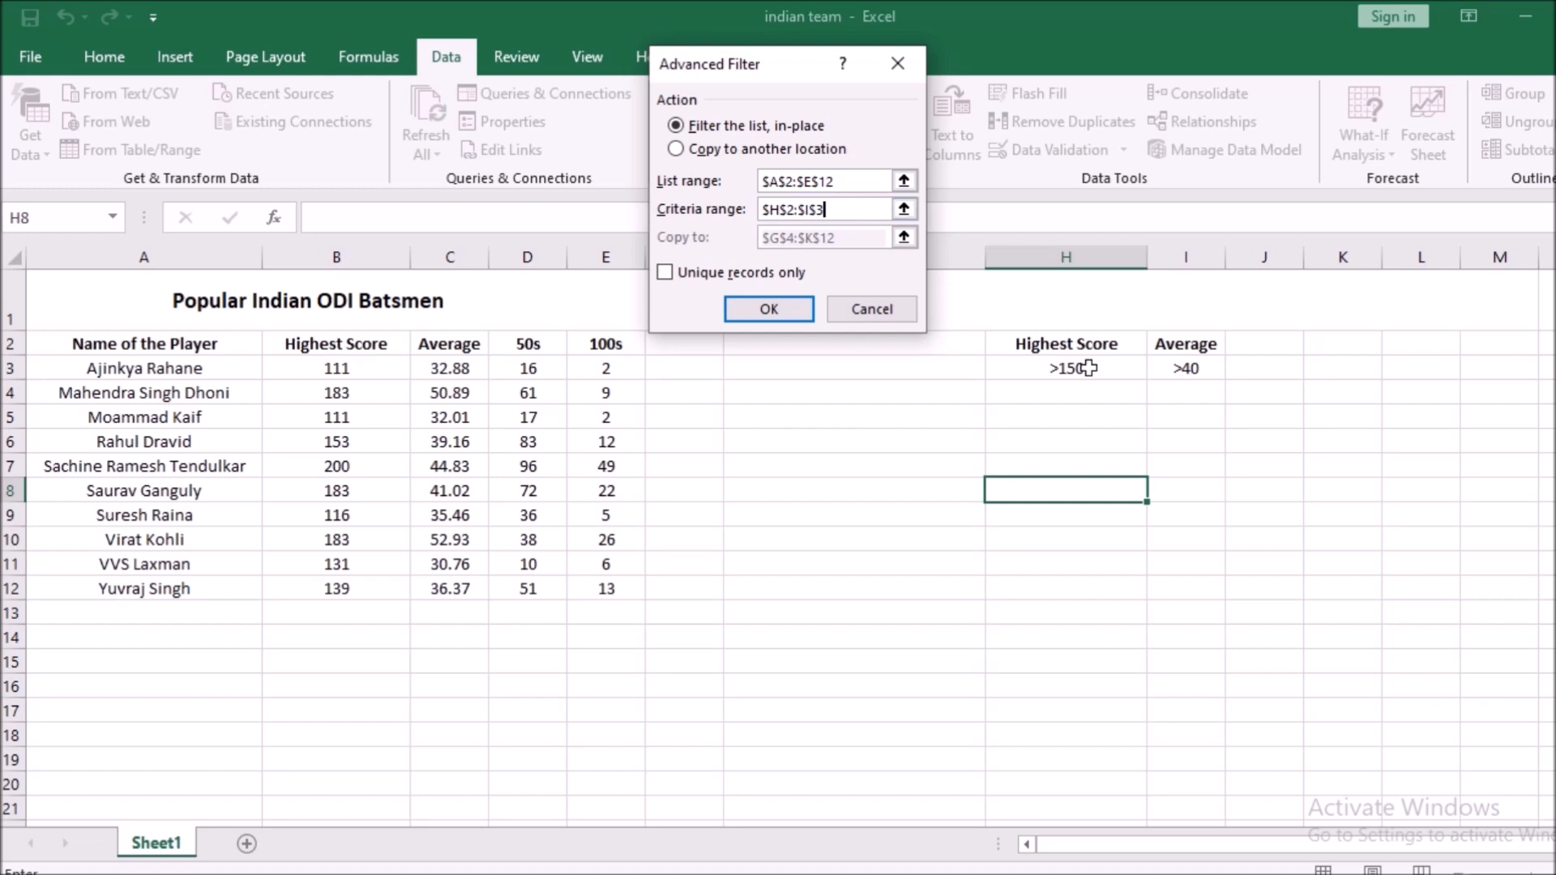
pyautogui.click(1043, 346)
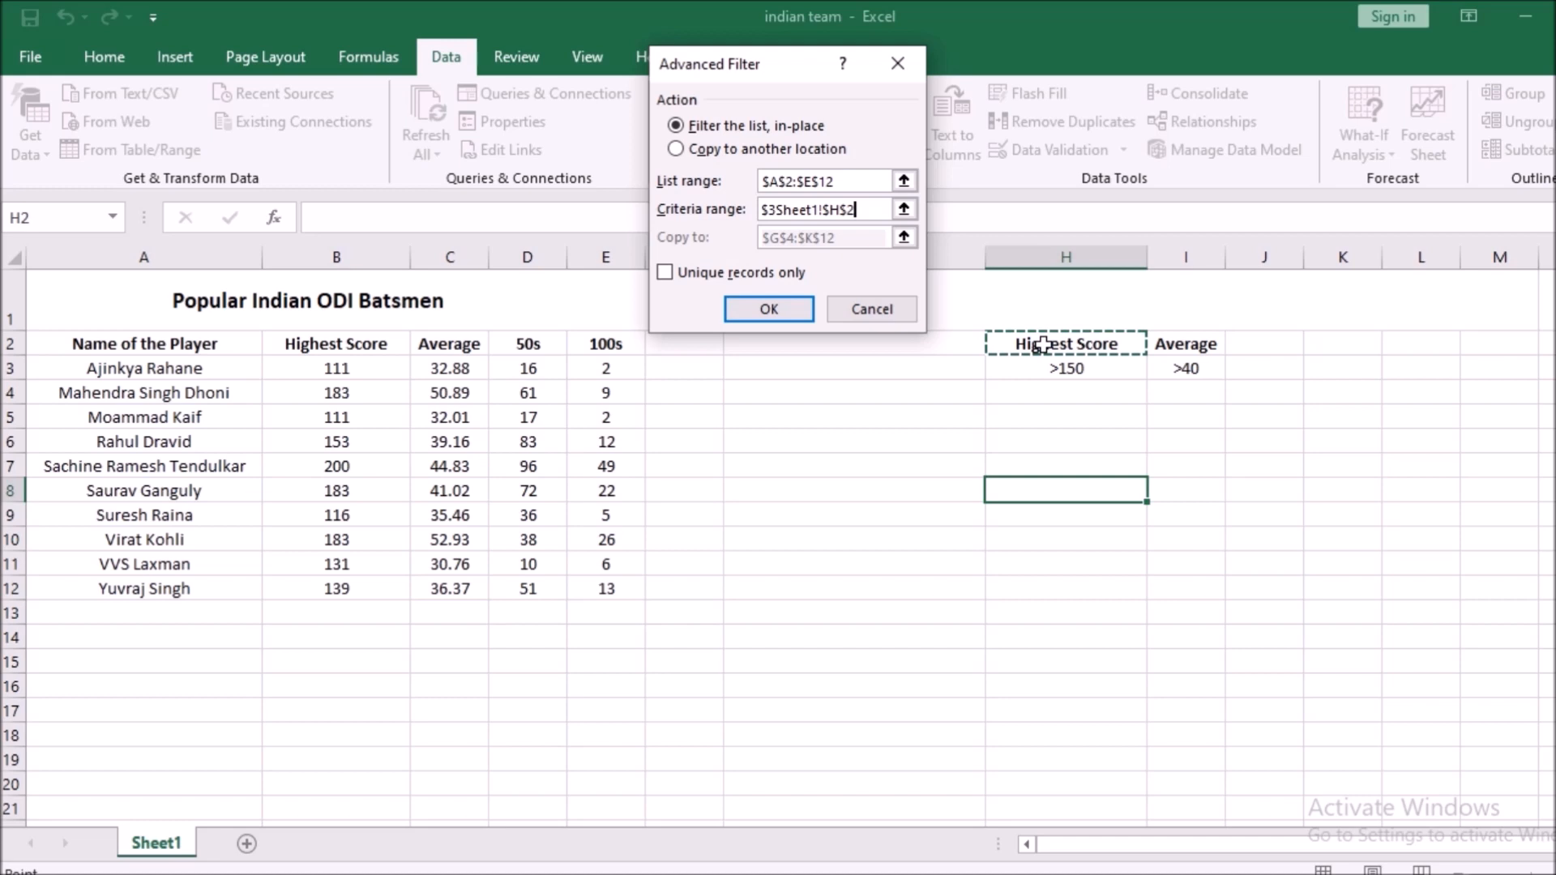
pyautogui.moveTo(1043, 346); pyautogui.dragTo(1147, 364)
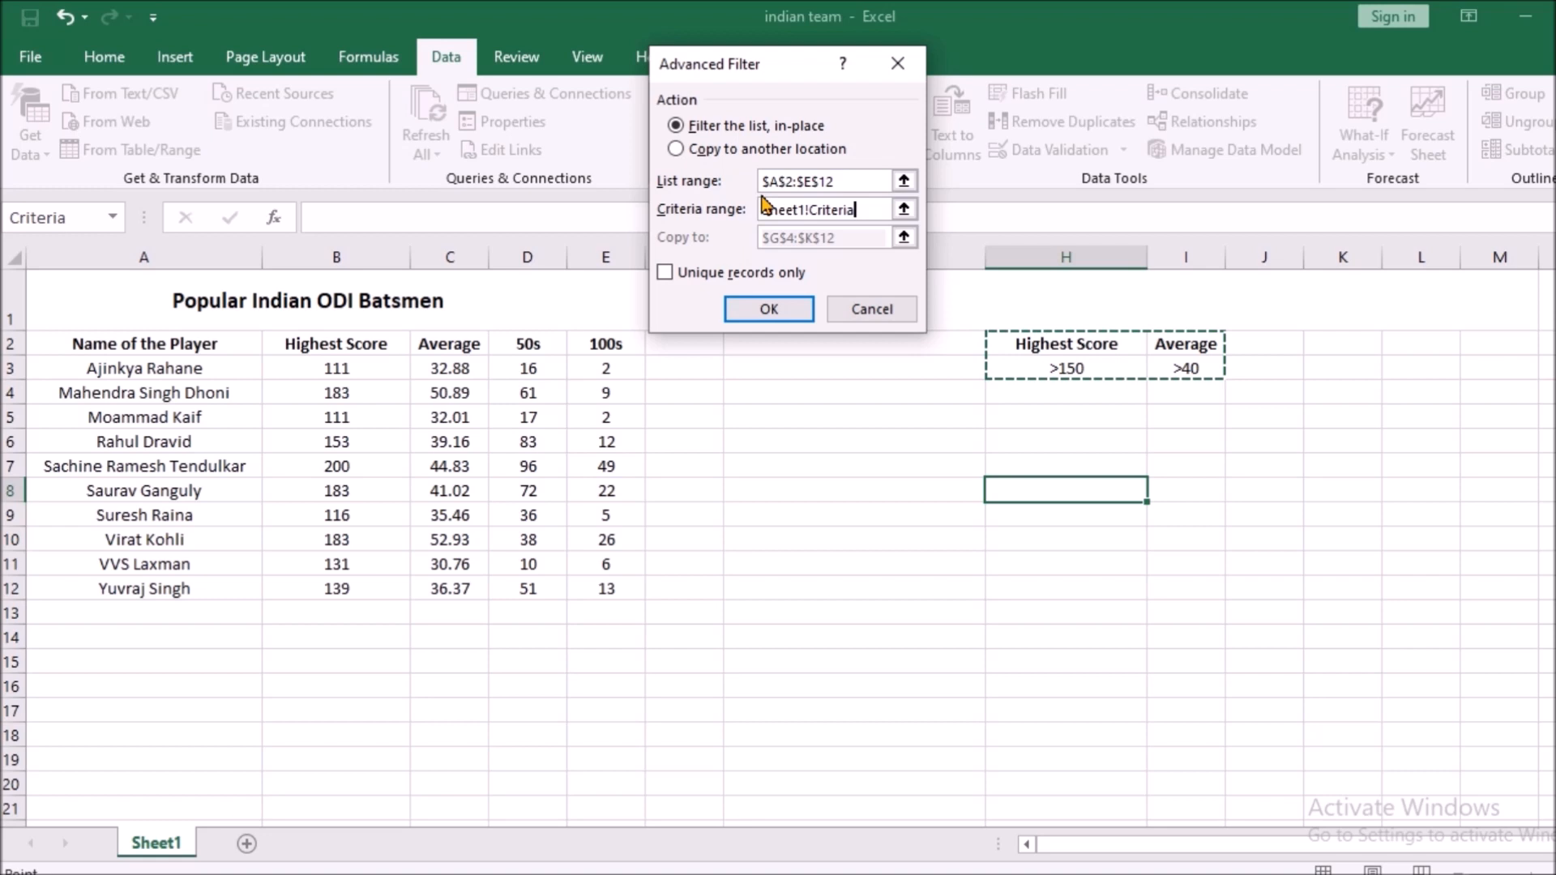
# Set the Advanced Filter to copy its results to another location, G5:K14, and run it
pyautogui.click(675, 149)
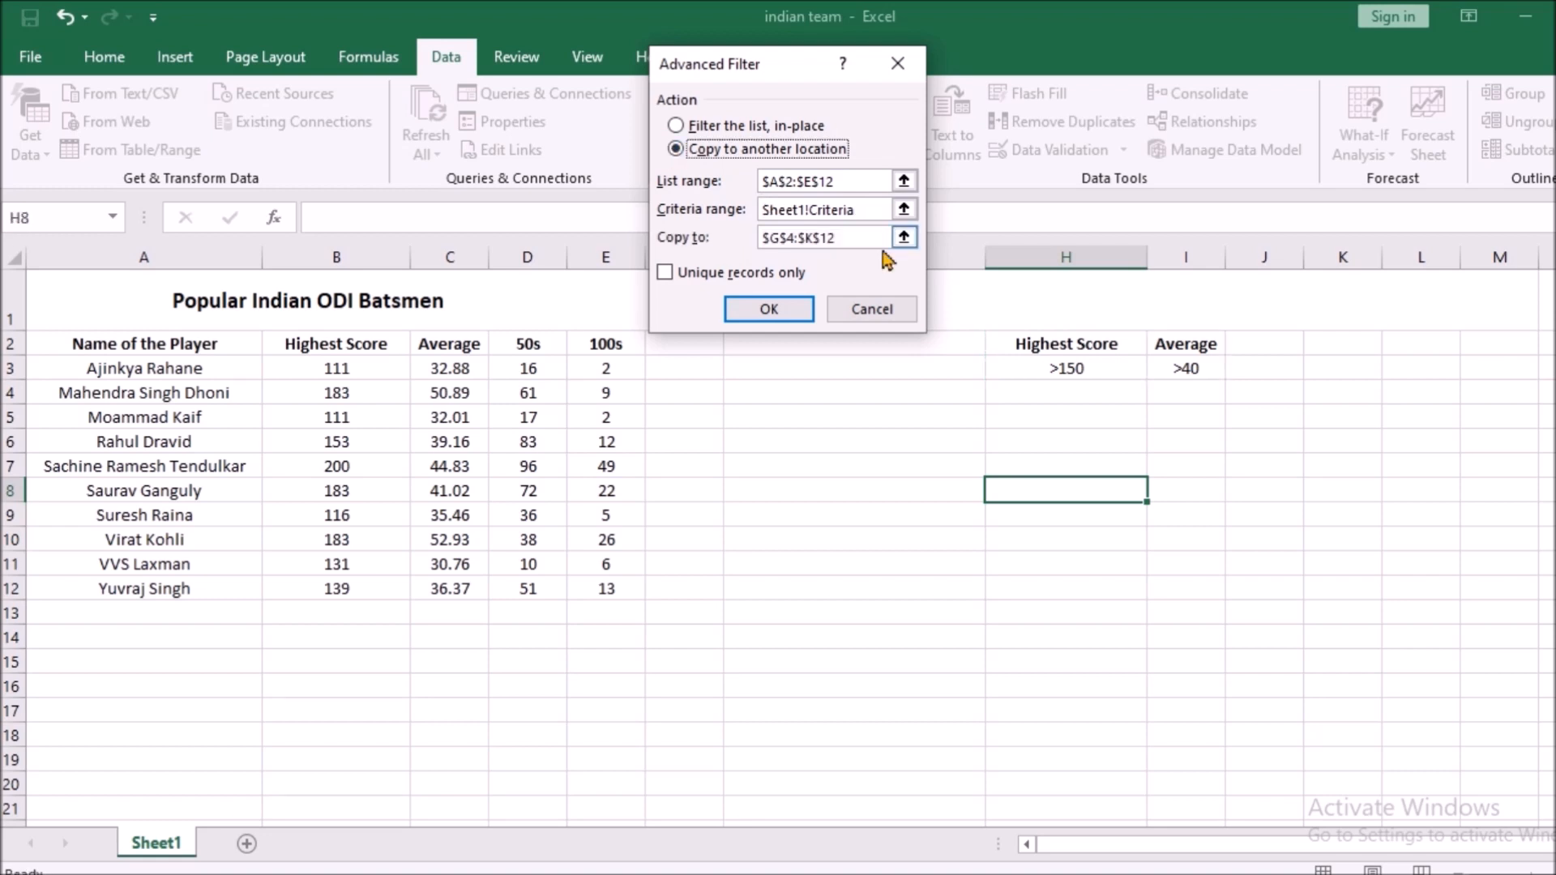
pyautogui.click(855, 240)
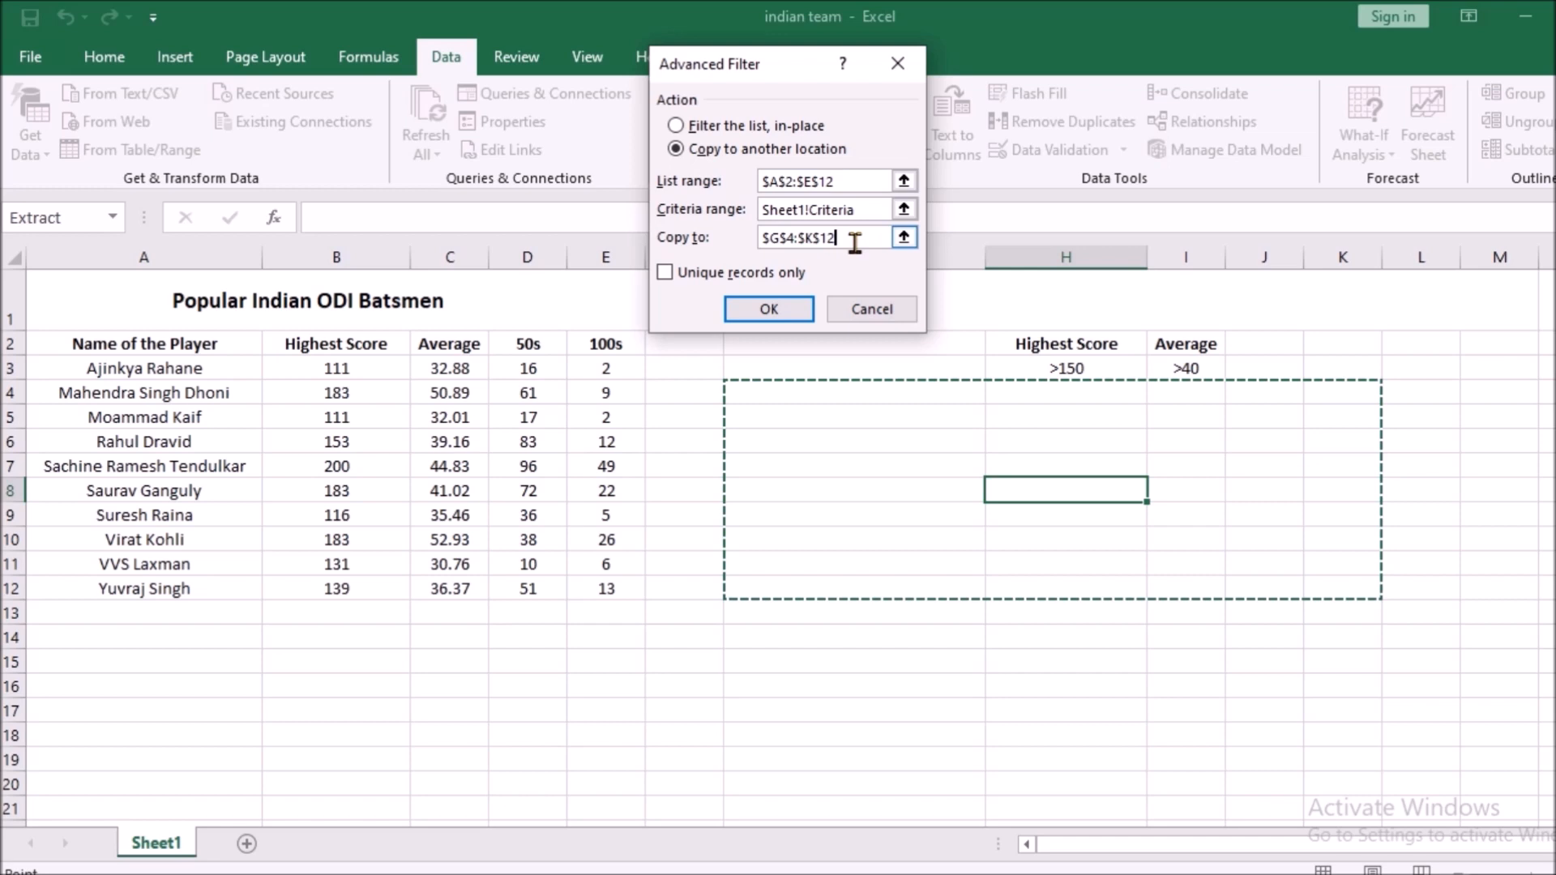
pyautogui.click(746, 412)
pyautogui.moveTo(747, 412); pyautogui.dragTo(1170, 632)
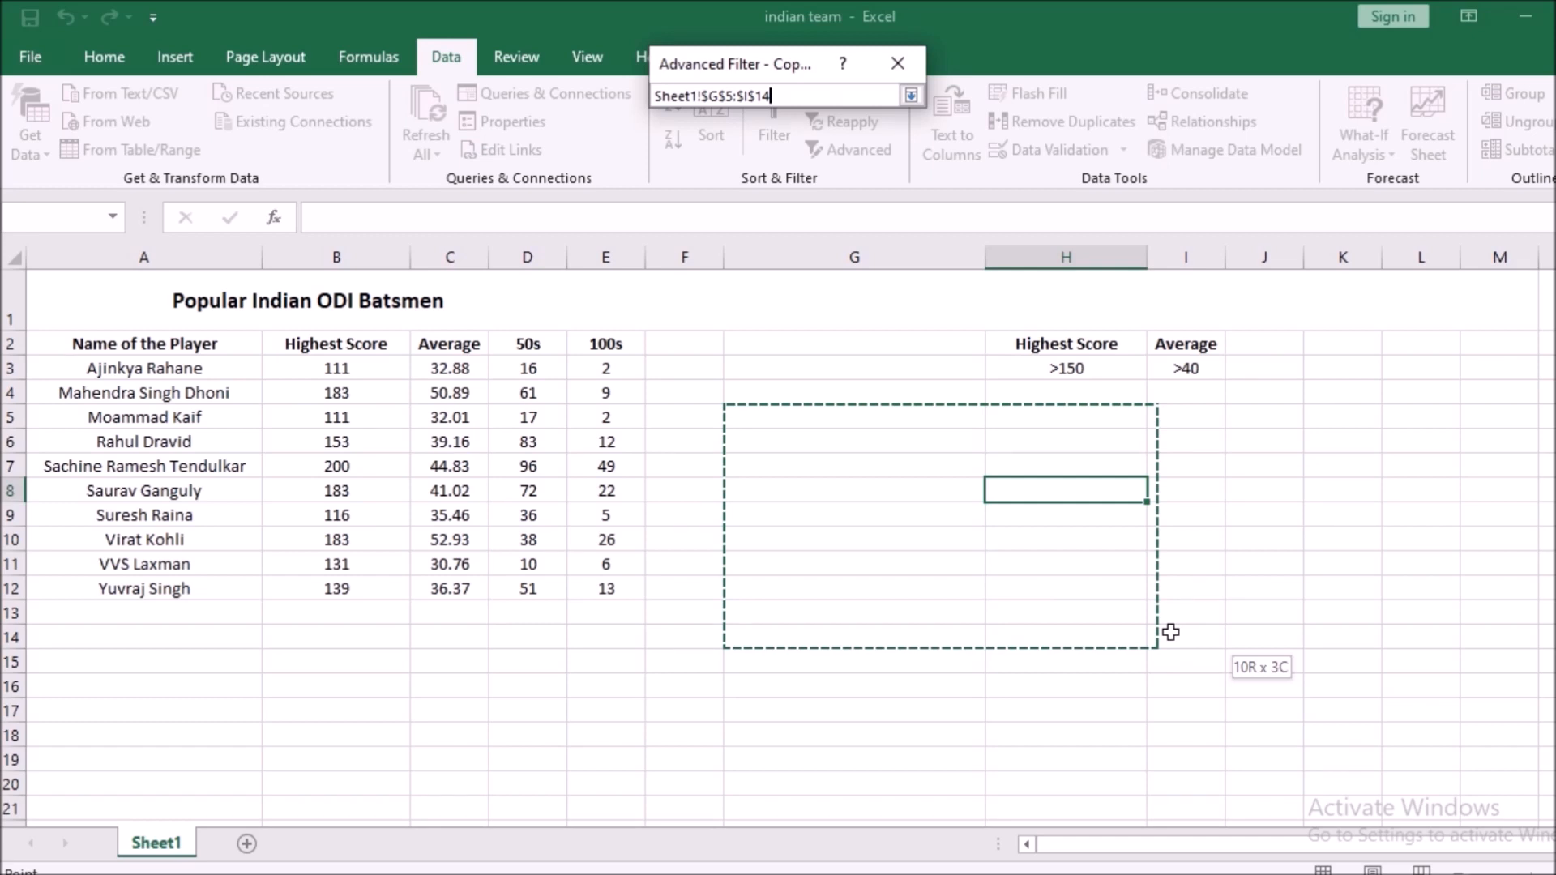
pyautogui.moveTo(1170, 632); pyautogui.dragTo(1361, 638)
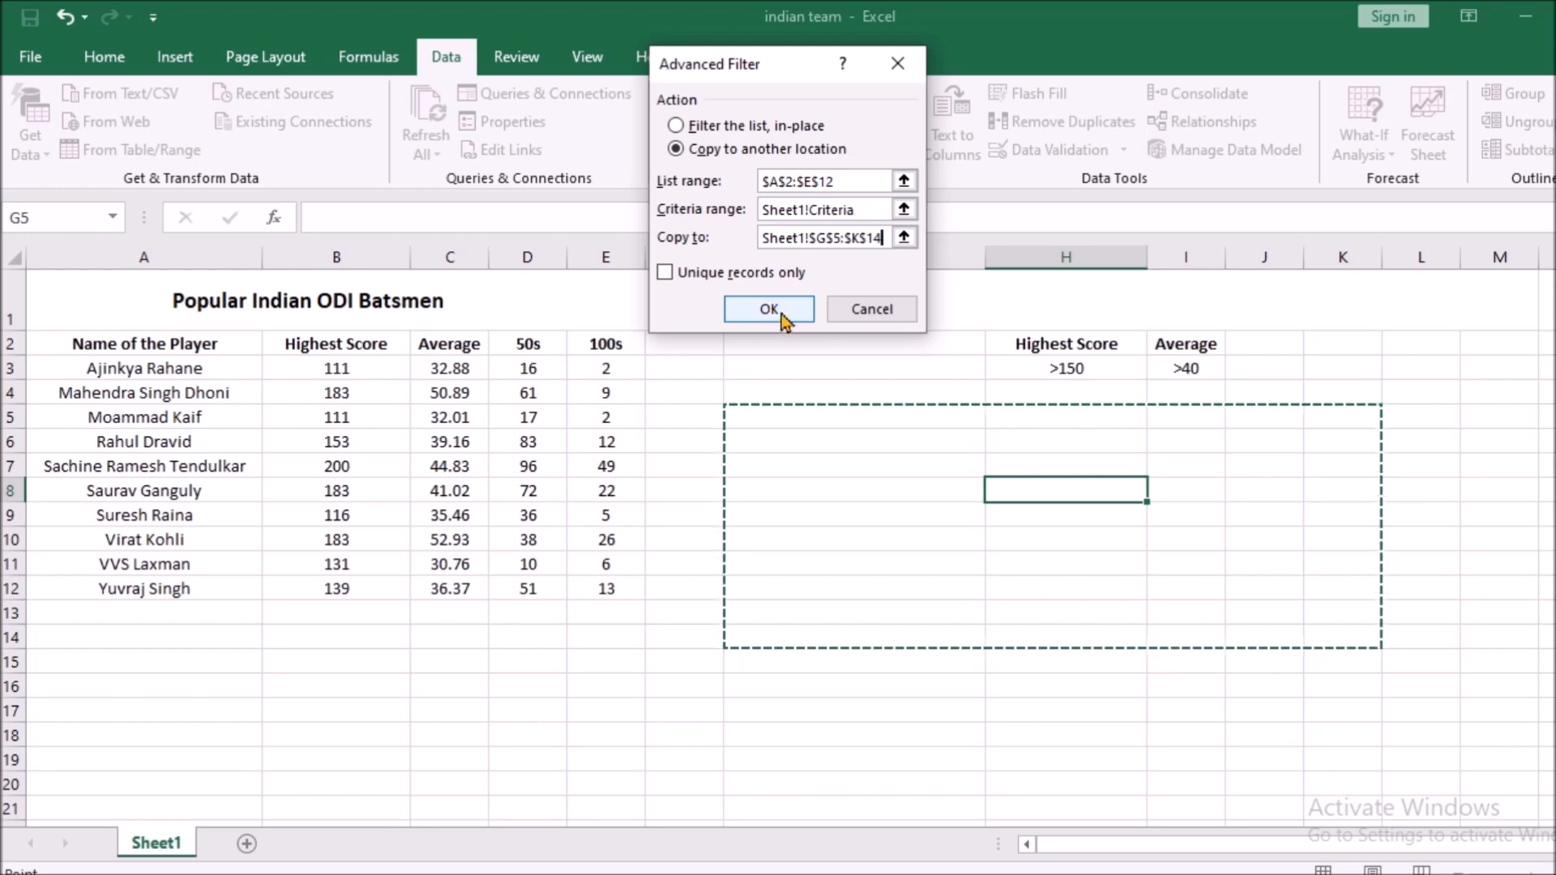
pyautogui.click(769, 310)
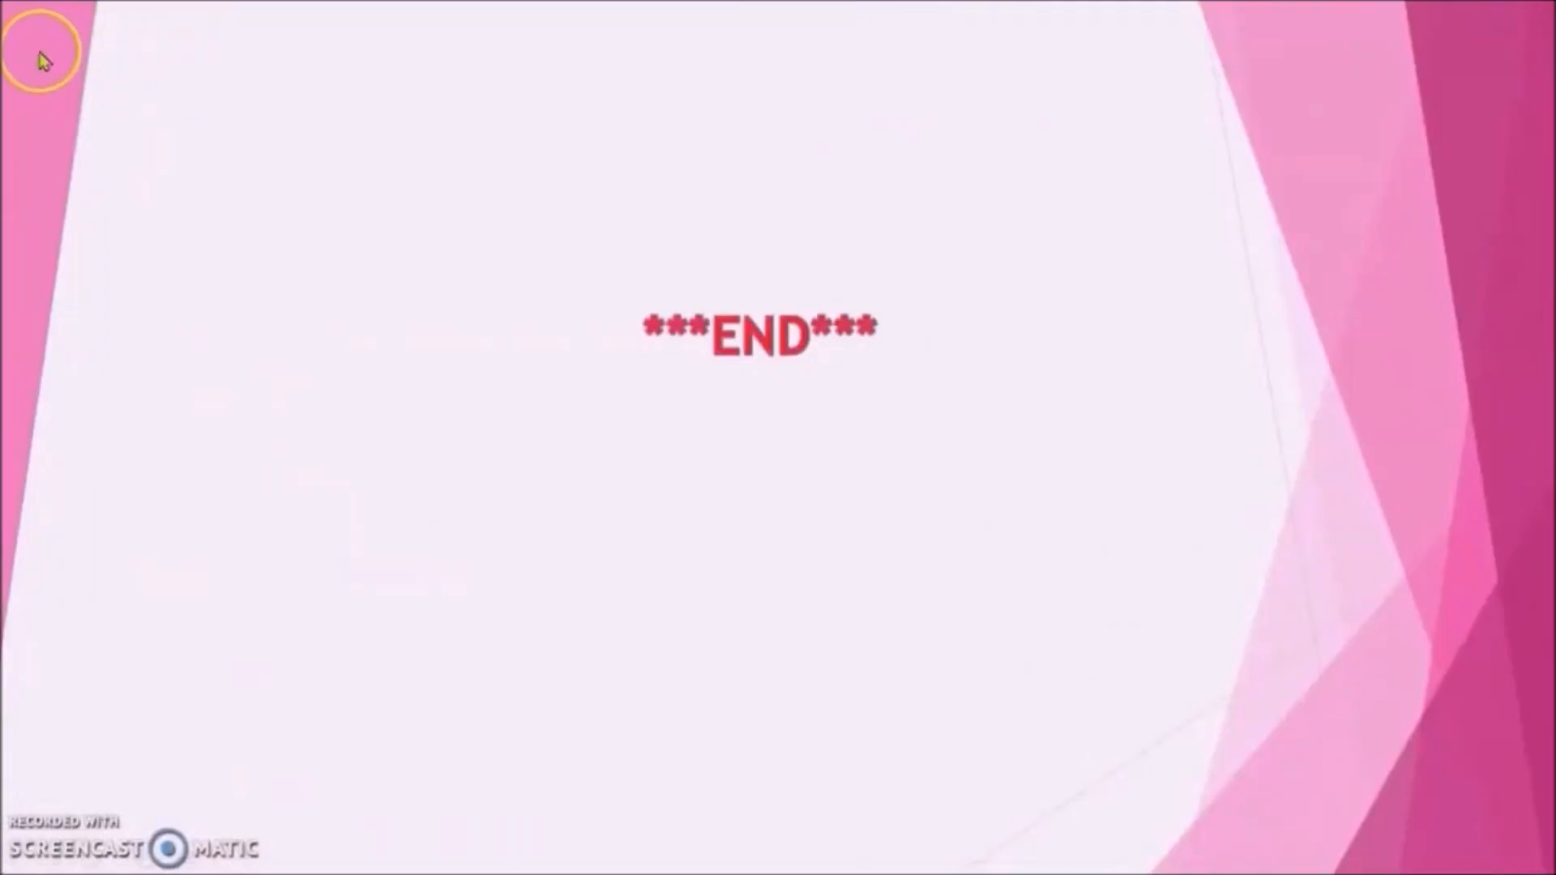
pyautogui.click(42, 58)
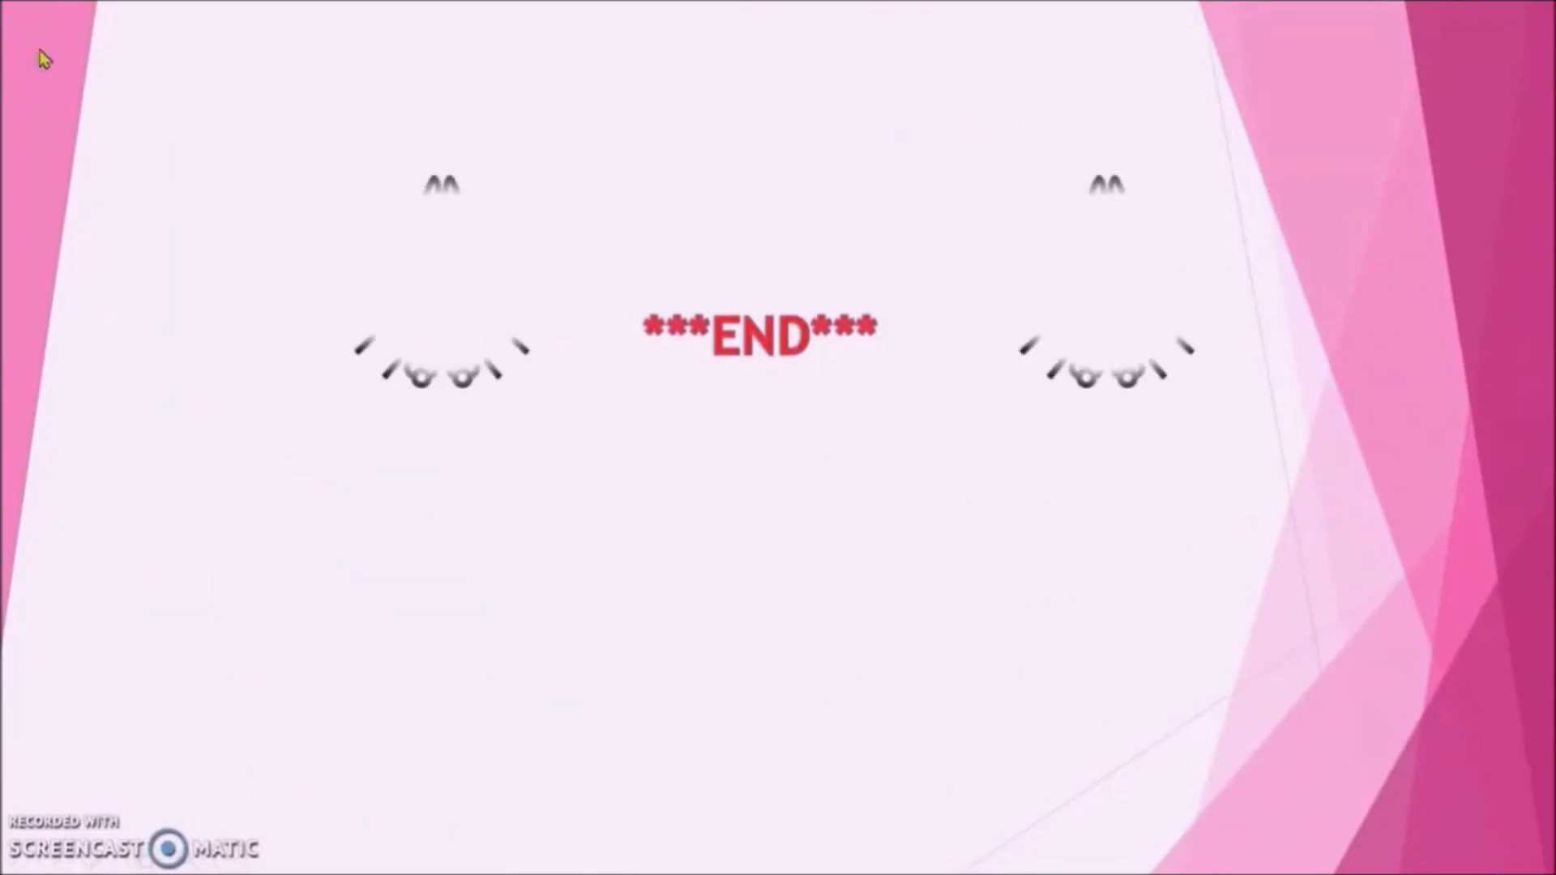